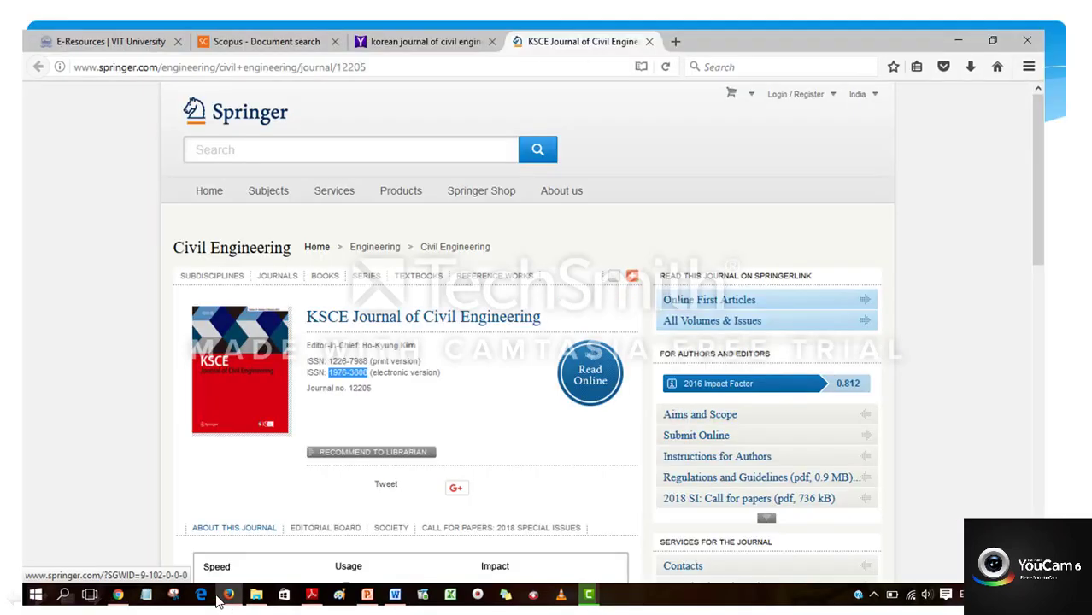
# - Switch to the Scopus page in Firefox and go from the journal's source details to the document search page
pyautogui.click(238, 43)
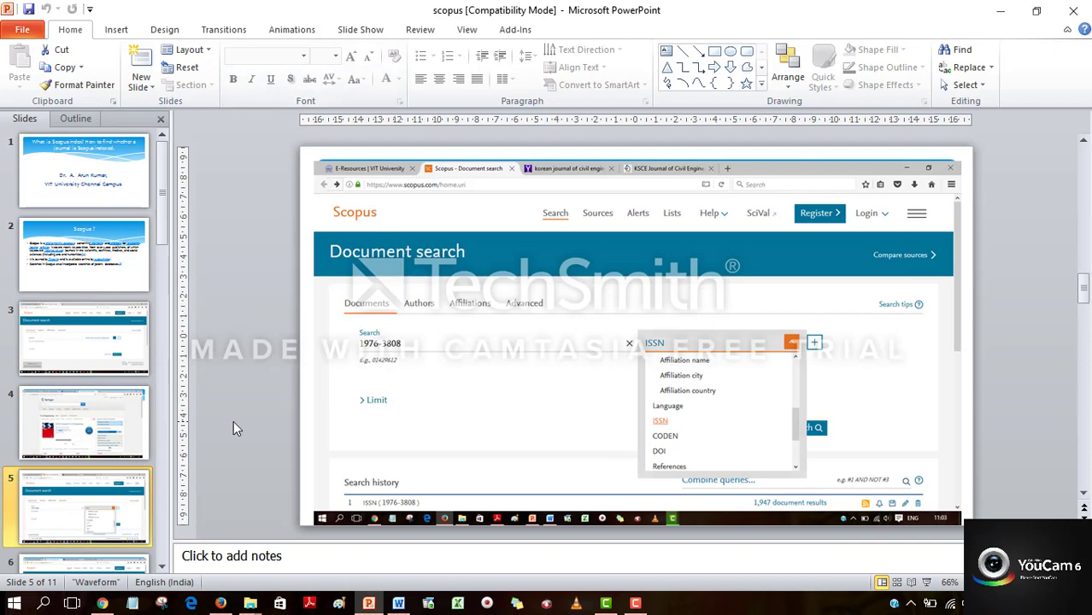
pyautogui.click(221, 604)
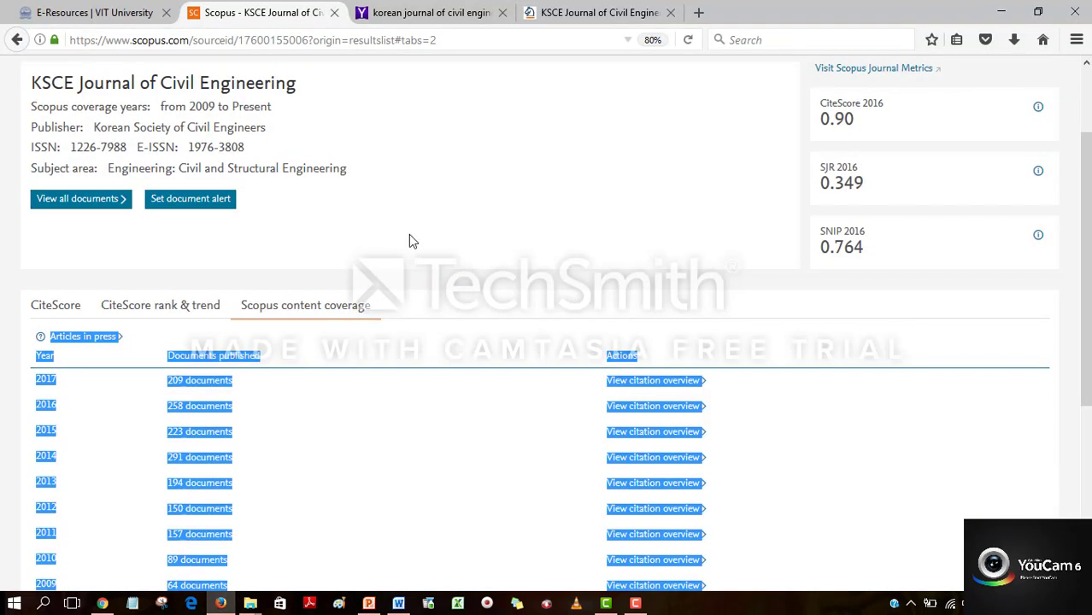
pyautogui.scroll(3, 409, 234)
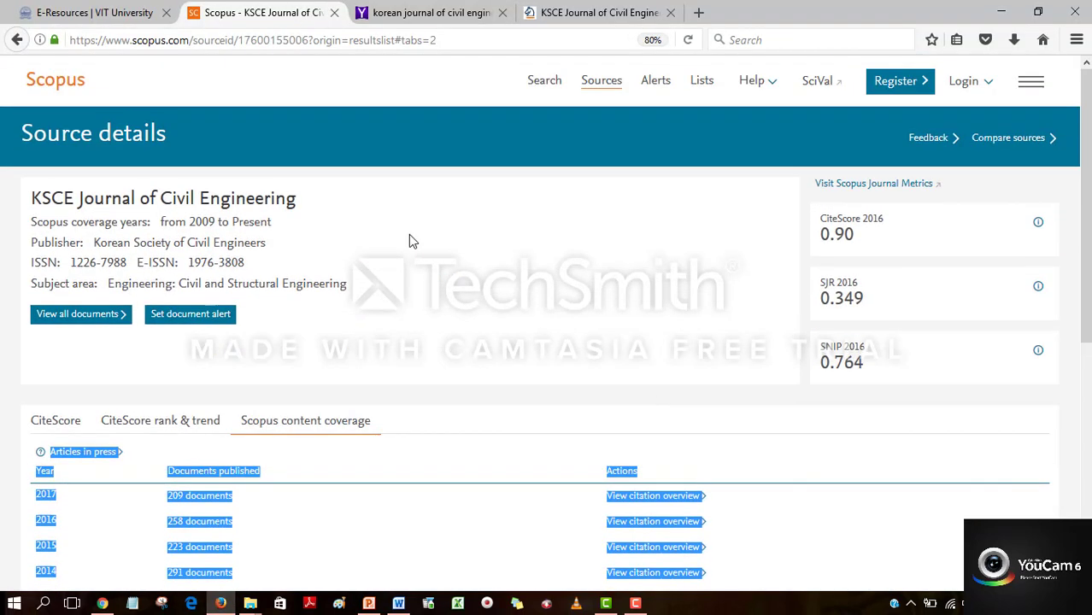
pyautogui.click(53, 81)
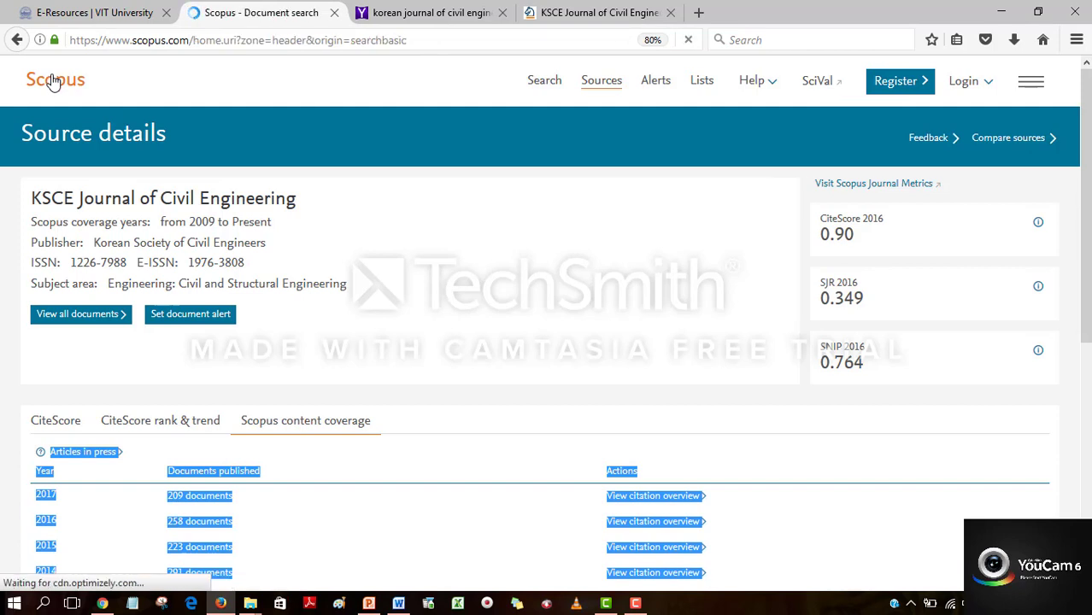
pyautogui.click(444, 40)
pyautogui.click(445, 39)
pyautogui.press('BackSpace')
pyautogui.press('BackSpace')
pyautogui.press('BackSpace')
pyautogui.press('BackSpace')
pyautogui.press('BackSpace')
pyautogui.press('BackSpace')
pyautogui.press('BackSpace')
pyautogui.press('BackSpace')
pyautogui.press('BackSpace')
pyautogui.press('BackSpace')
pyautogui.press('BackSpace')
pyautogui.press('BackSpace')
pyautogui.press('BackSpace')
pyautogui.press('BackSpace')
pyautogui.press('BackSpace')
pyautogui.press('BackSpace')
pyautogui.press('BackSpace')
pyautogui.press('BackSpace')
pyautogui.press('BackSpace')
pyautogui.press('BackSpace')
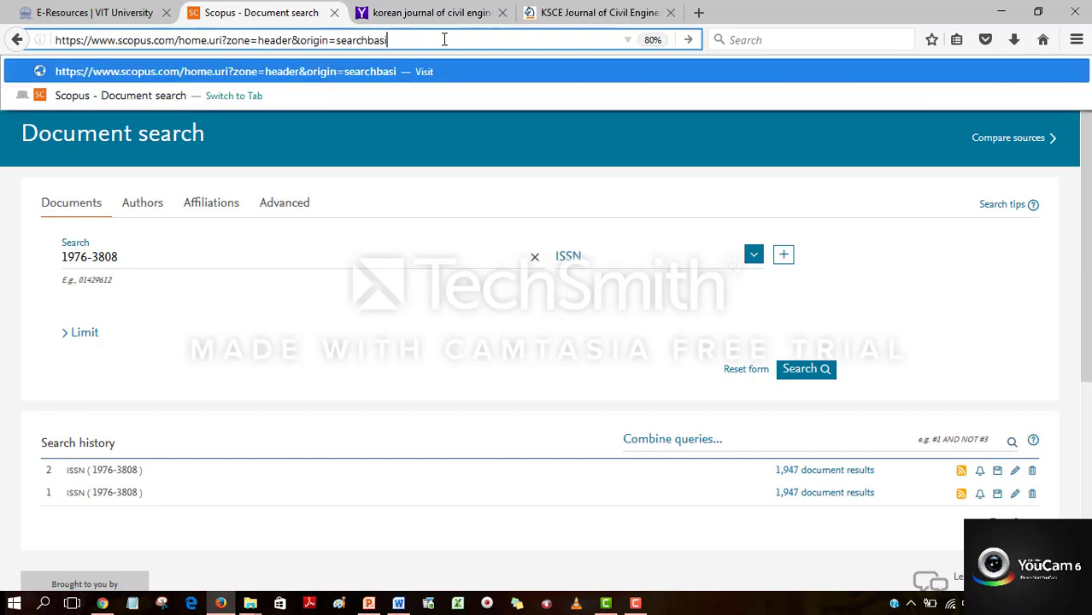
pyautogui.press('BackSpace')
pyautogui.press('BackSpace')
pyautogui.press('BackSpace')
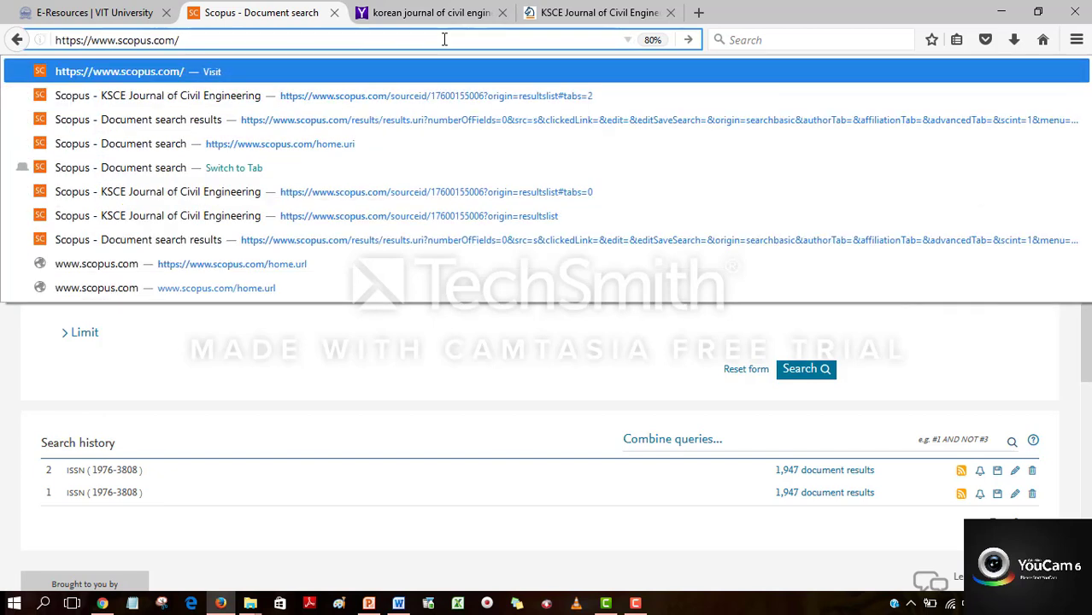
pyautogui.press('Return')
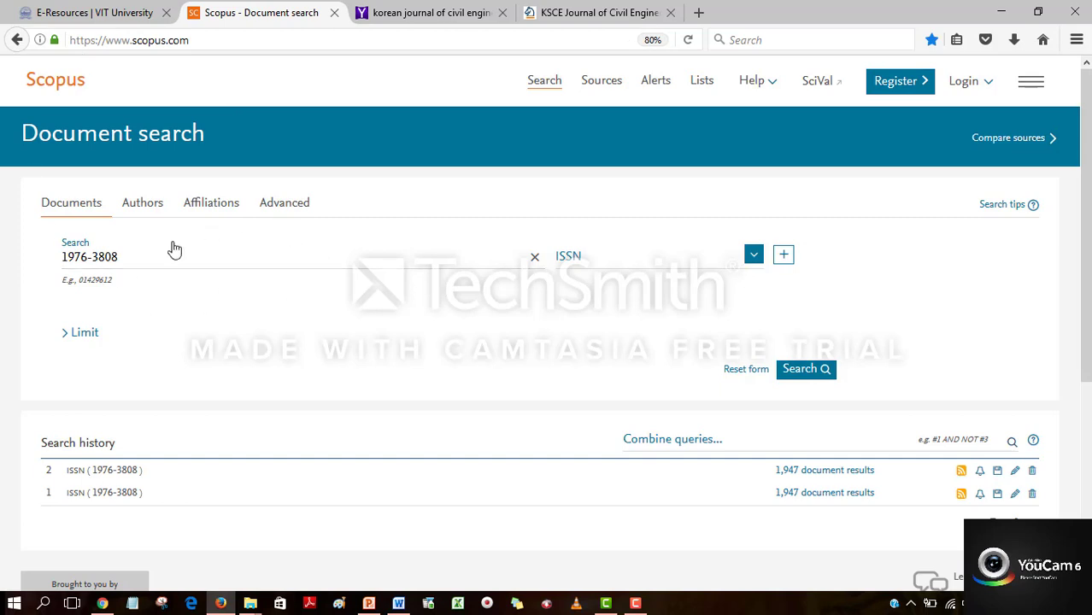
# - Clear the ISSN from the document search box
pyautogui.click(143, 254)
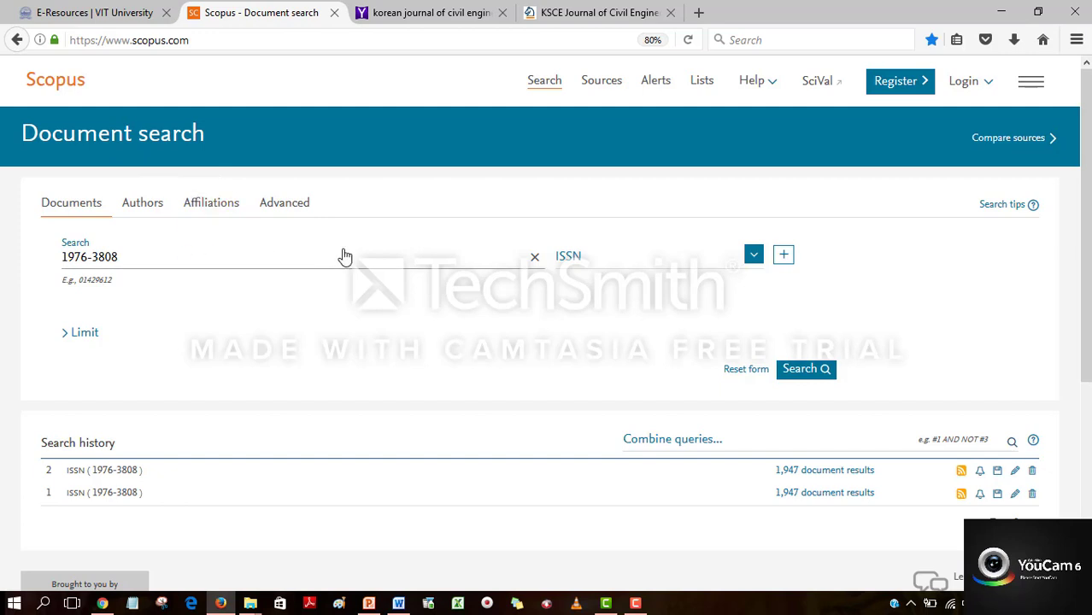
pyautogui.click(233, 256)
pyautogui.press('BackSpace')
pyautogui.press('BackSpace')
pyautogui.press('BackSpace')
pyautogui.press('BackSpace')
pyautogui.press('BackSpace')
pyautogui.press('BackSpace')
pyautogui.press('BackSpace')
pyautogui.press('BackSpace')
pyautogui.press('BackSpace')
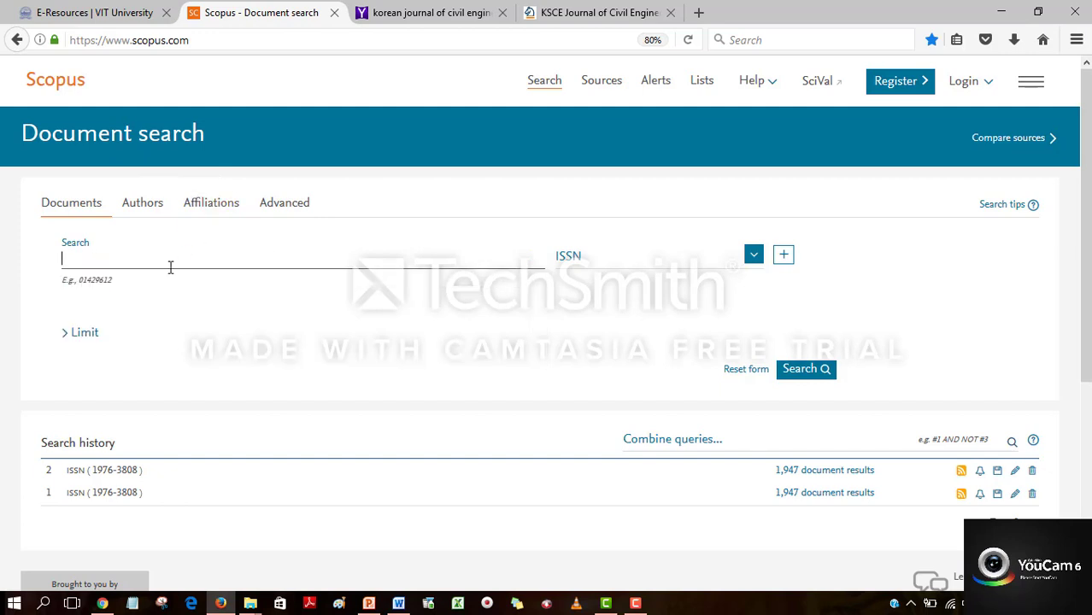
# - Look through the available search field options, from All fields down to CAS number
pyautogui.click(753, 257)
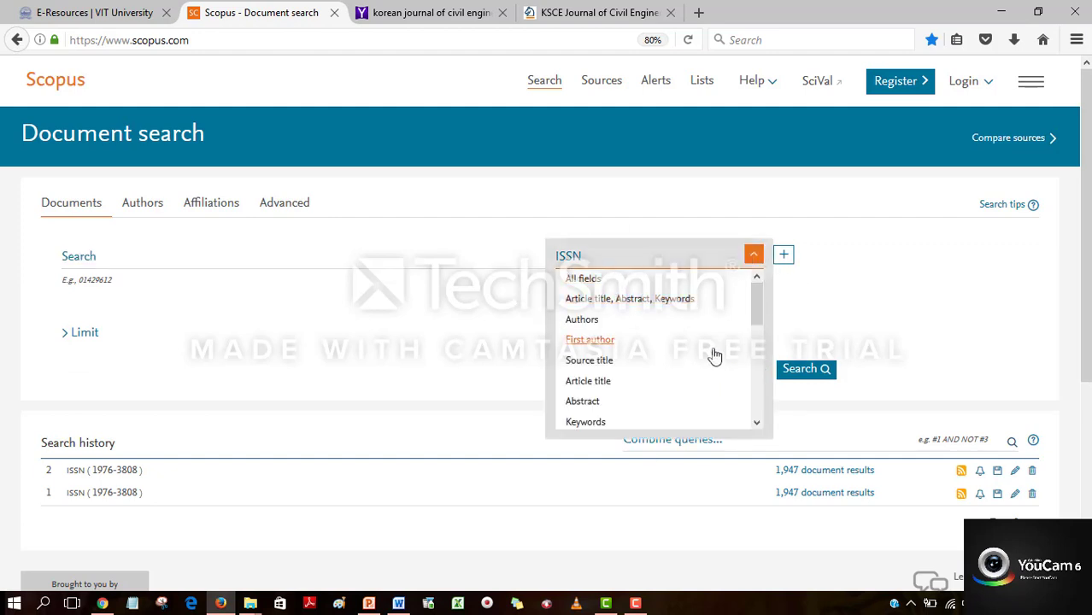
pyautogui.click(763, 351)
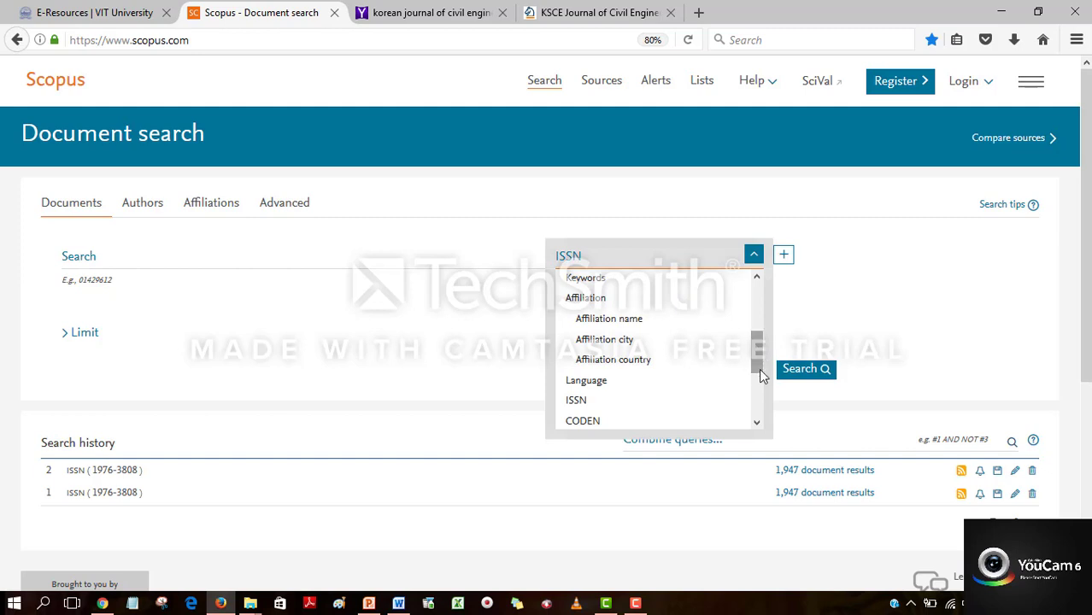
pyautogui.click(758, 393)
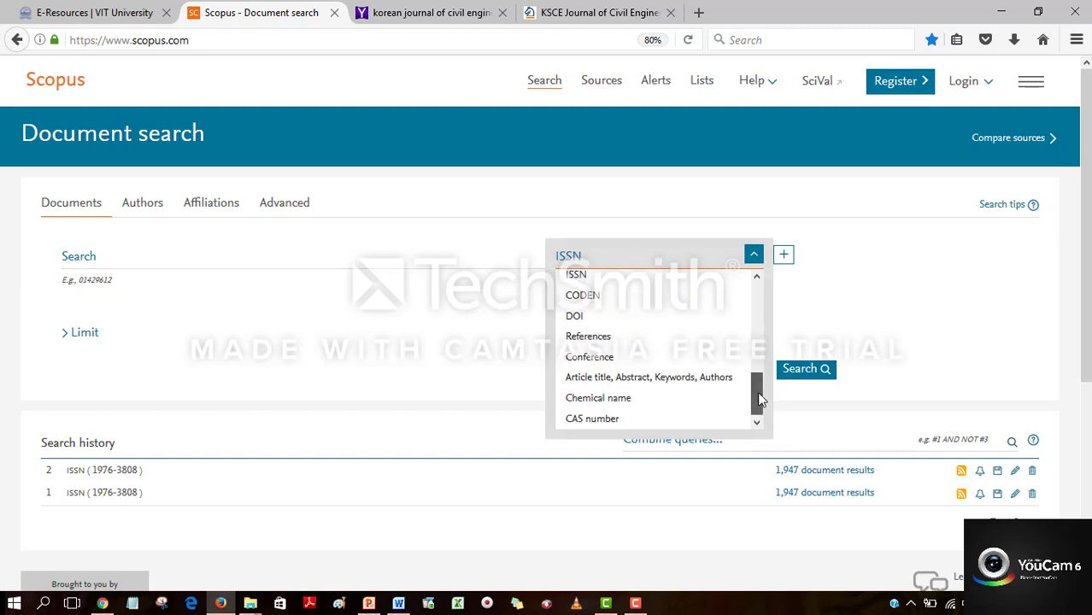
pyautogui.click(760, 312)
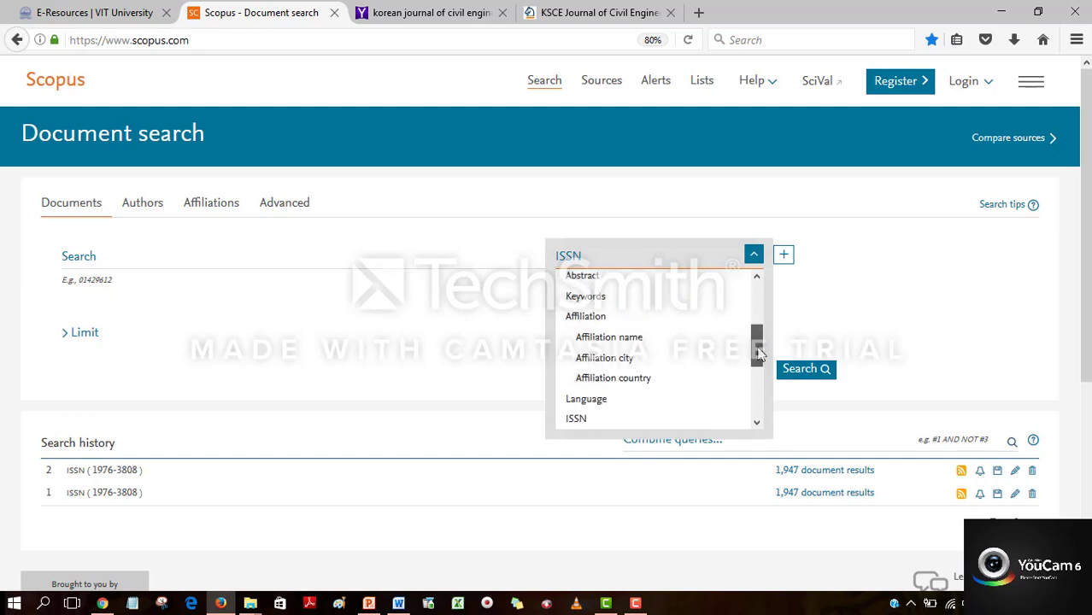
pyautogui.click(760, 298)
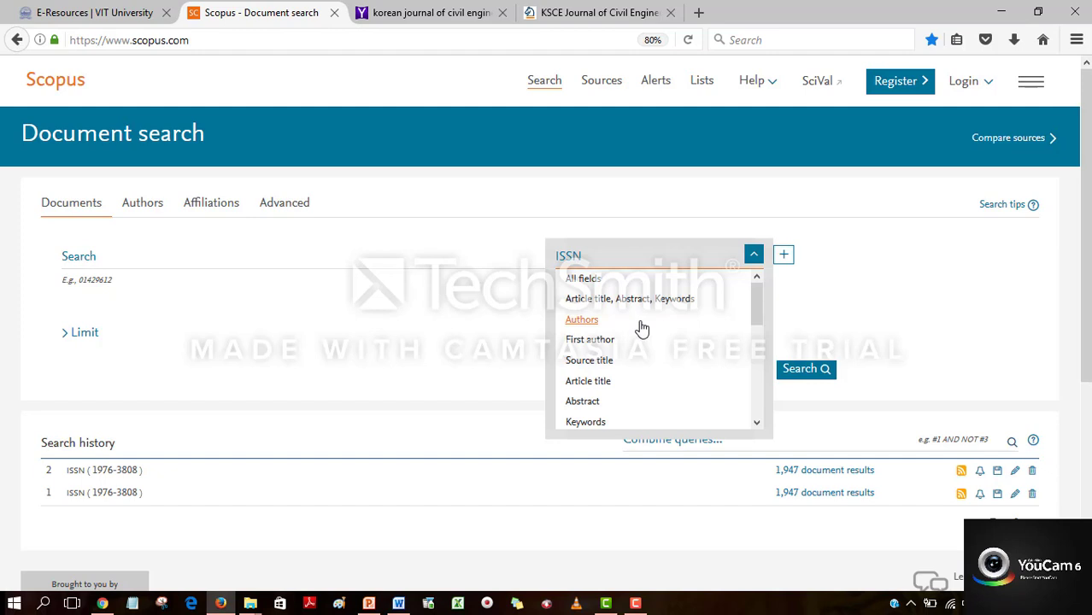
# - Search for documents containing Concrete in All fields
pyautogui.click(105, 263)
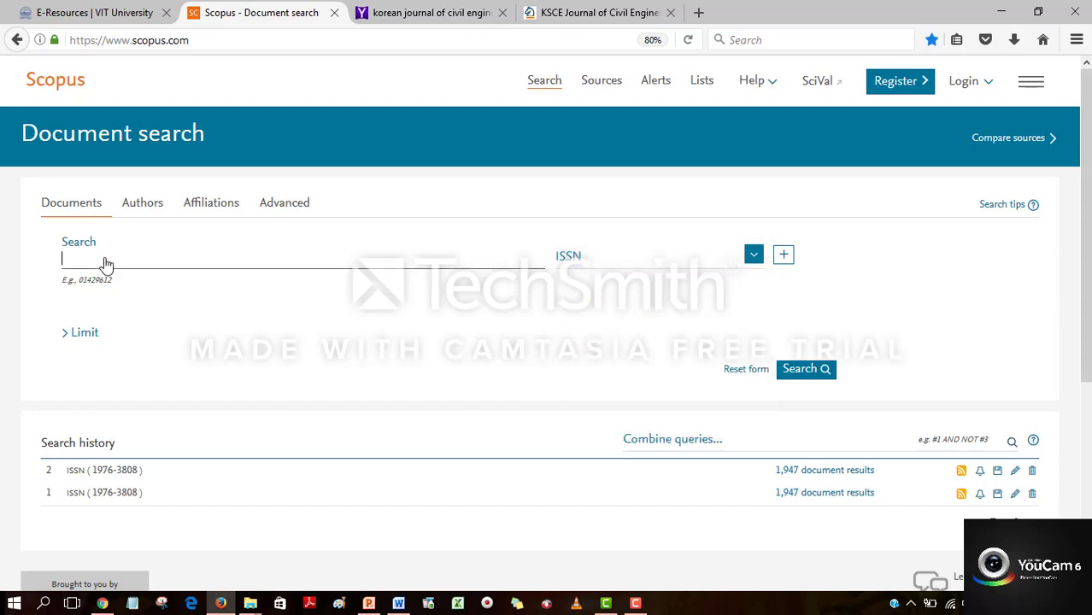
pyautogui.write('Concrete')
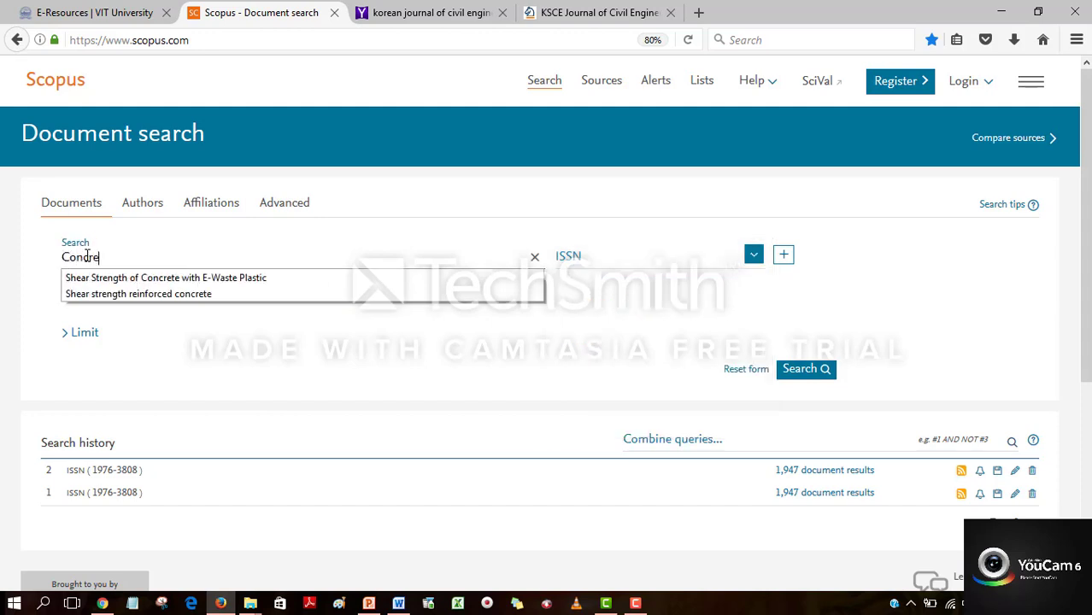
pyautogui.click(753, 255)
pyautogui.click(600, 280)
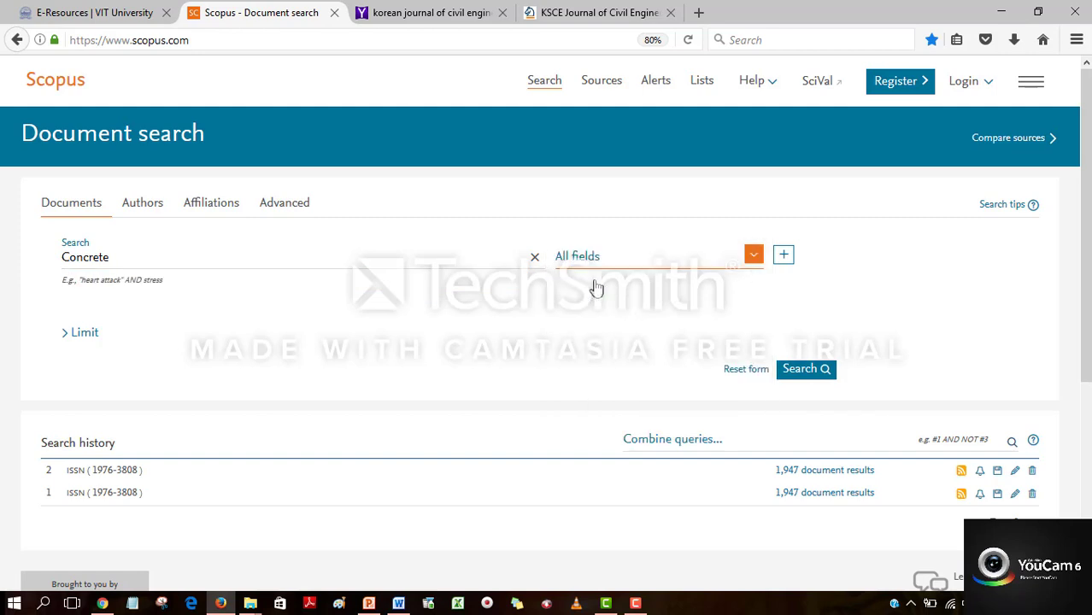
pyautogui.click(804, 370)
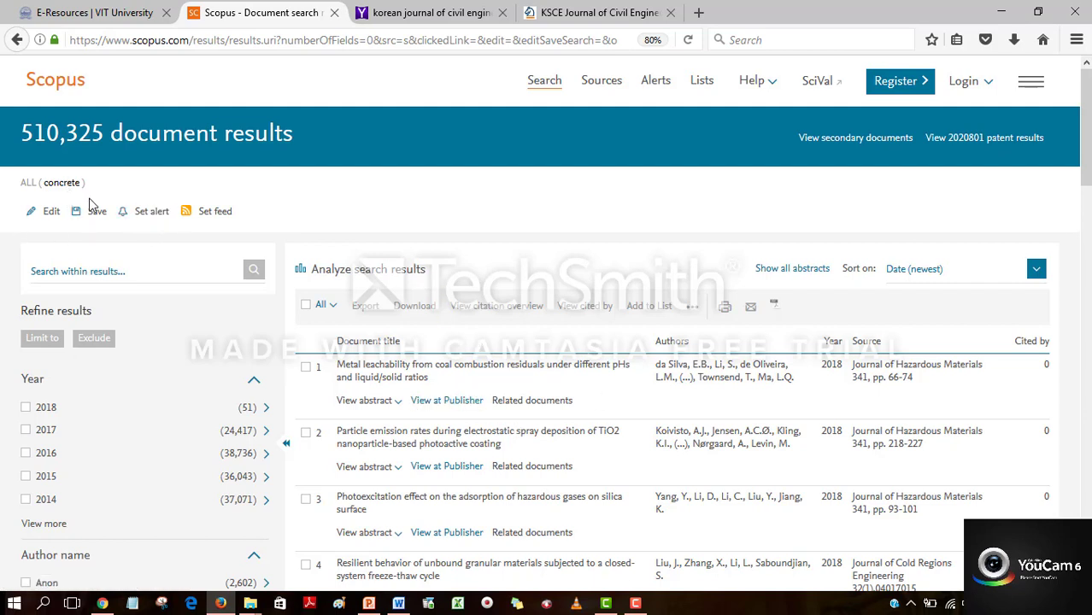
# - Go back to the search form and search for Concrete in Article title, Abstract, Keywords
pyautogui.click(16, 41)
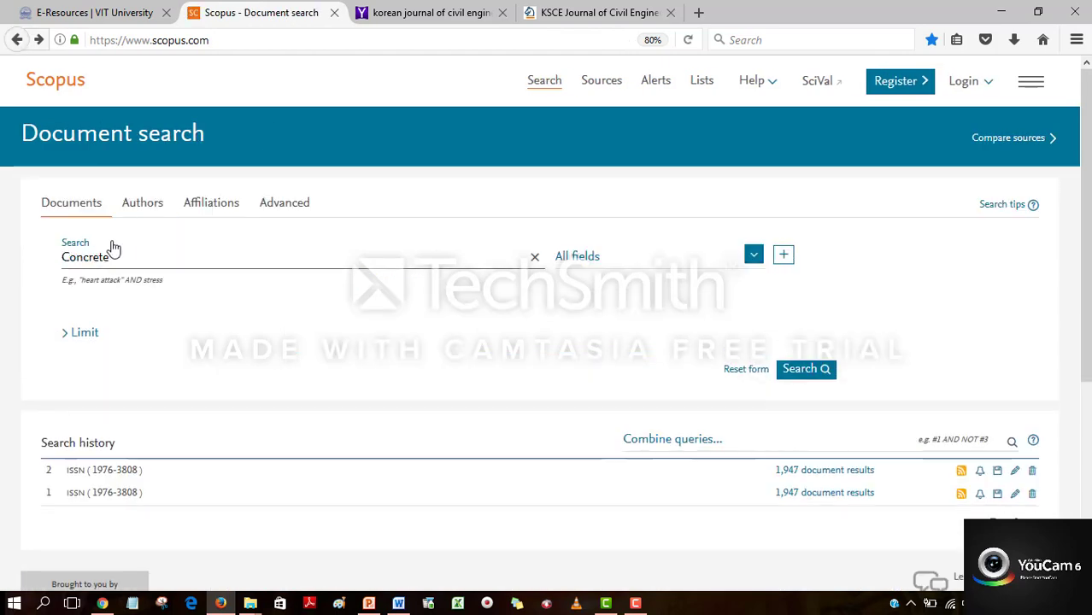
pyautogui.click(754, 257)
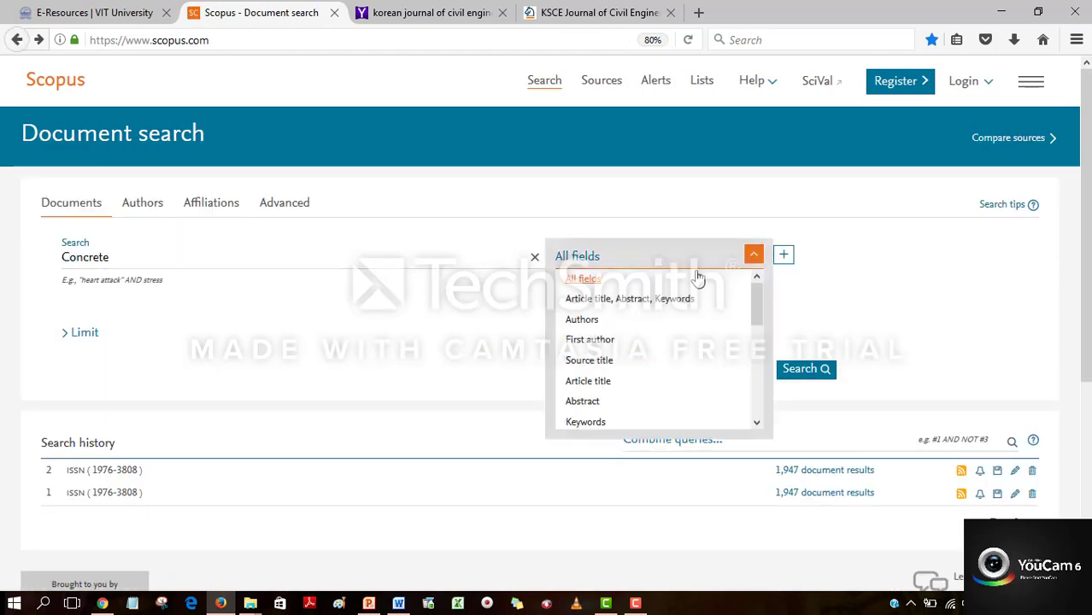
pyautogui.click(585, 301)
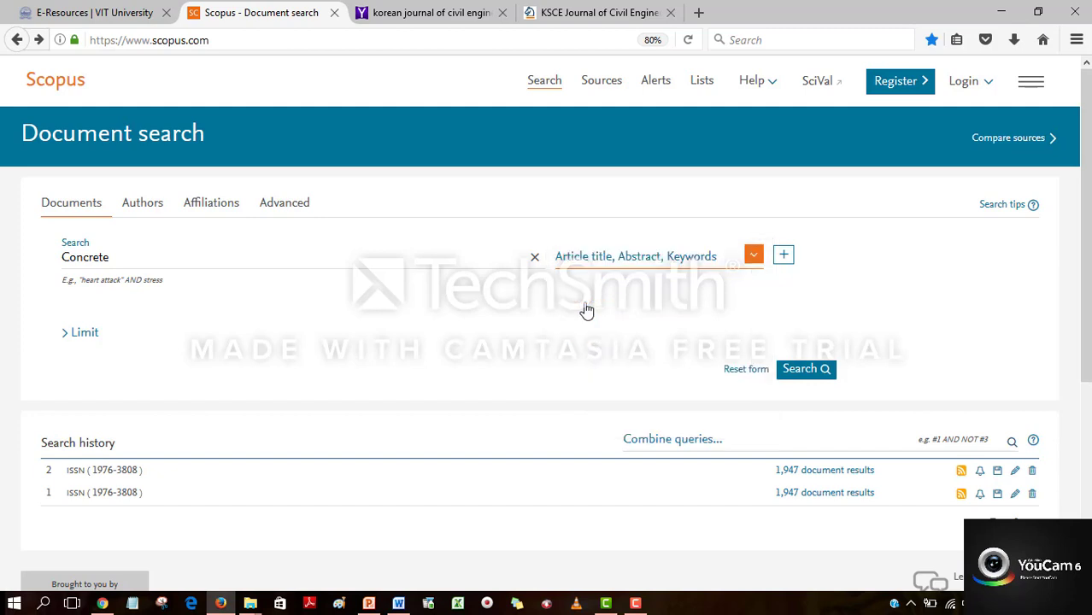
pyautogui.click(800, 371)
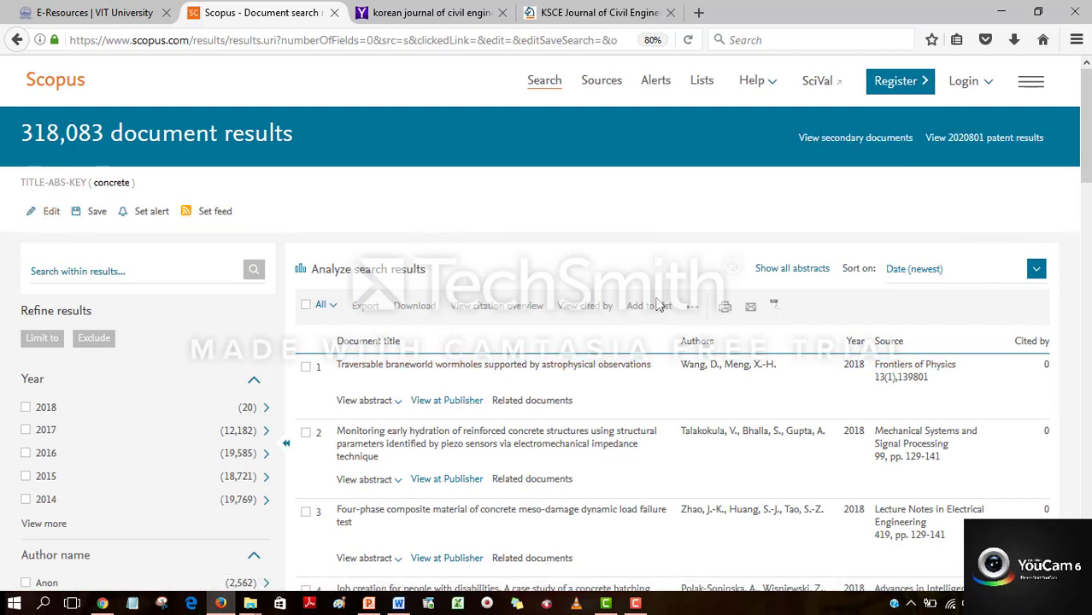
# - Look through the list of concrete document results, and return to the document search form
pyautogui.scroll(-5, 665, 401)
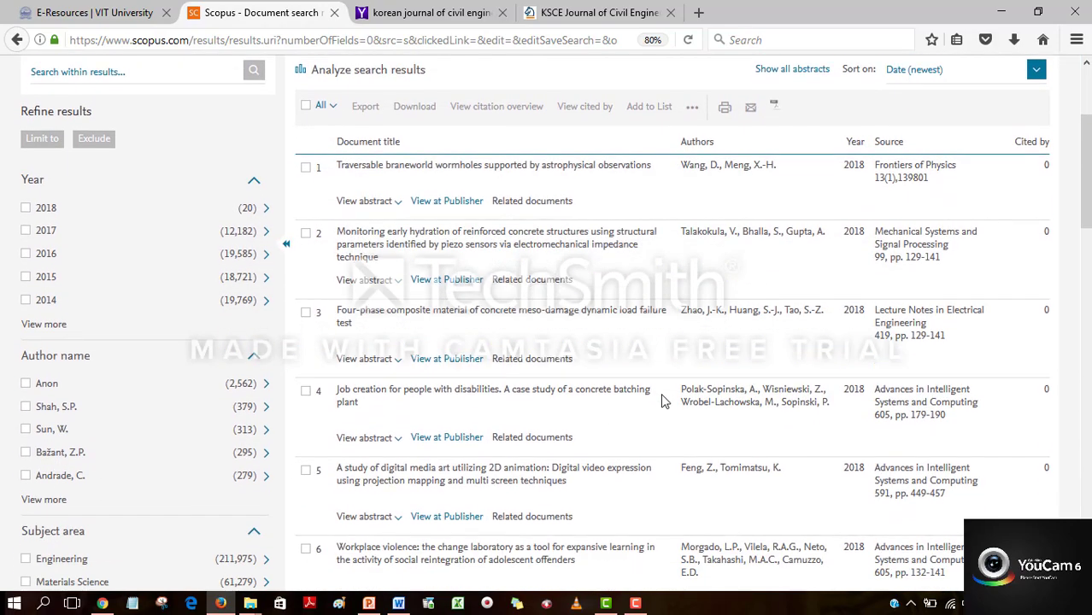
pyautogui.scroll(-3, 665, 401)
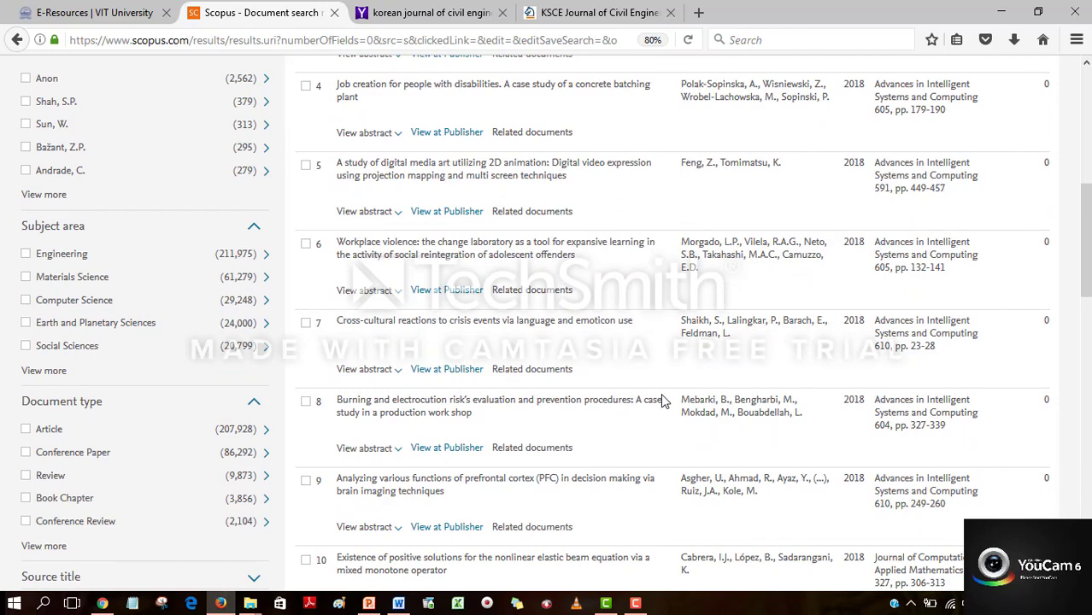
pyautogui.scroll(-4, 666, 401)
pyautogui.scroll(5, 663, 402)
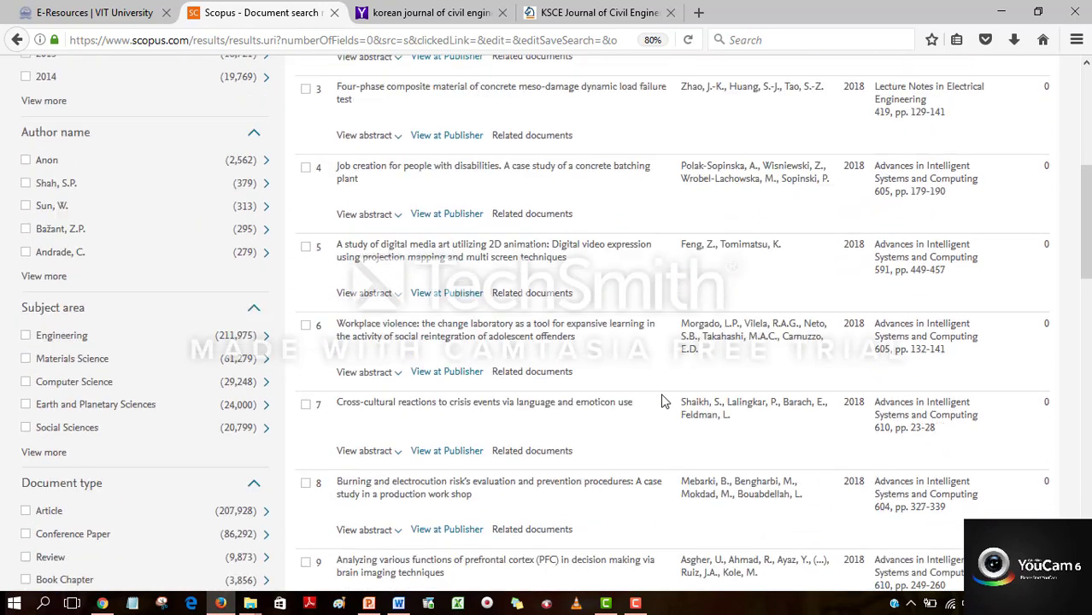
pyautogui.scroll(7, 665, 401)
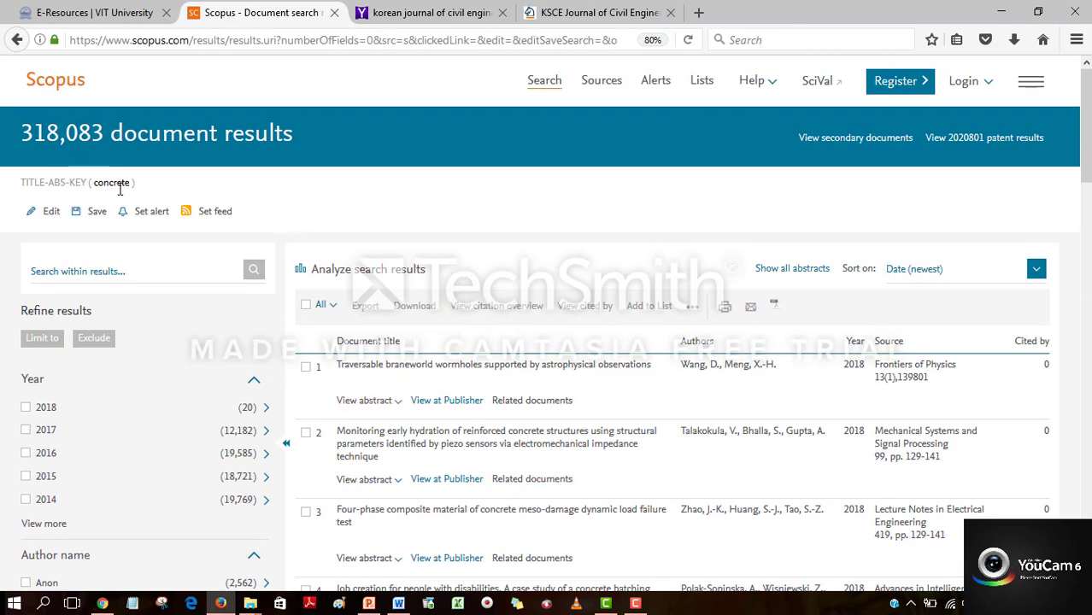
pyautogui.click(17, 40)
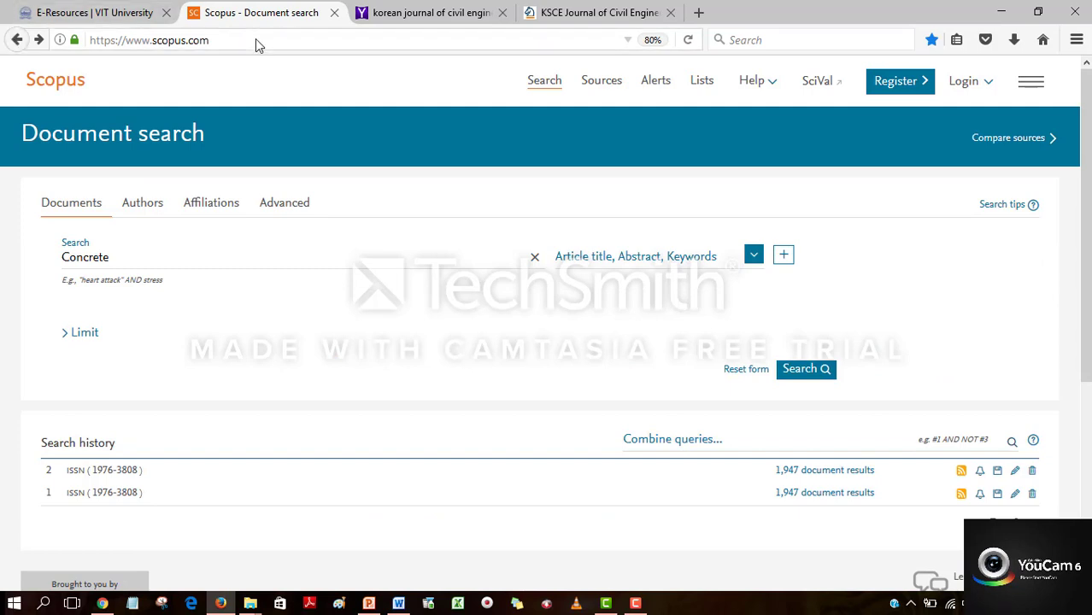
# - Copy the electronic-version ISSN 1976-3808 from the KSCE Journal of Civil Engineering page on Springer
pyautogui.click(620, 12)
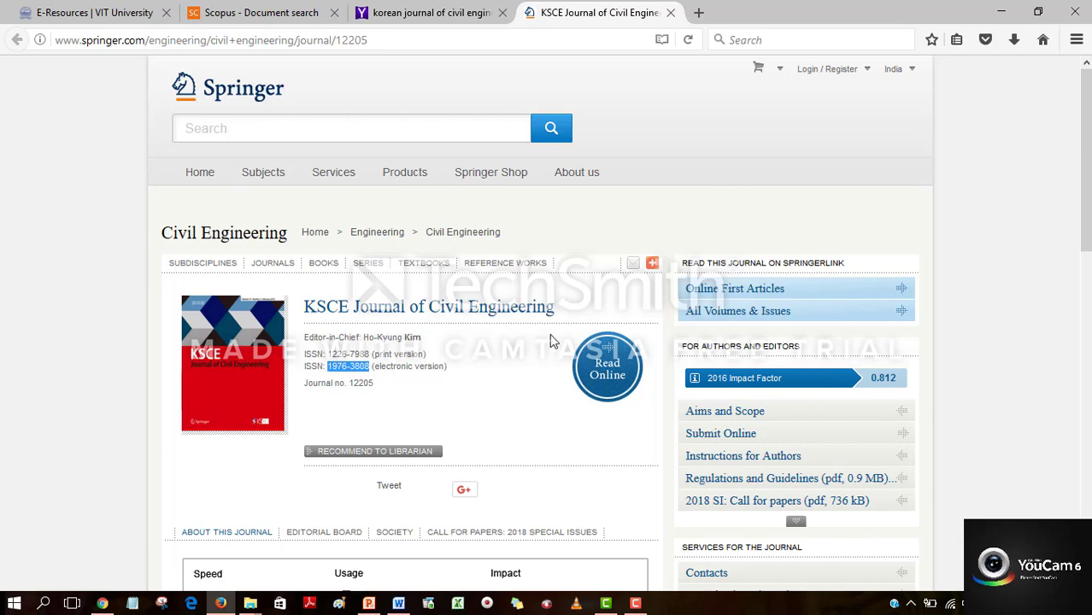
pyautogui.click(538, 377)
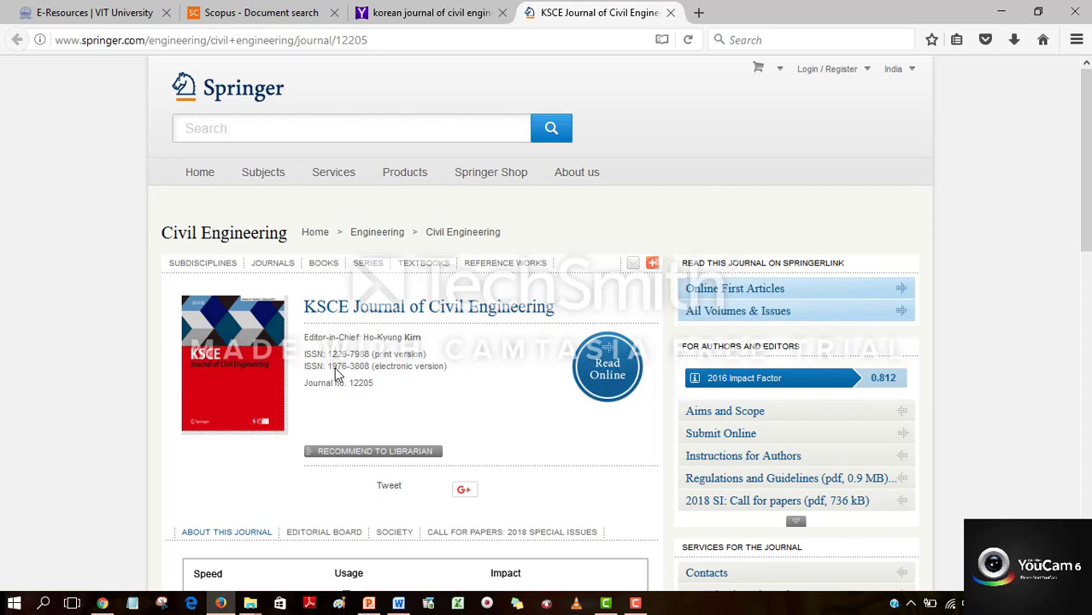
pyautogui.moveTo(329, 368); pyautogui.dragTo(371, 376)
pyautogui.hotkey('ctrl', 'c')
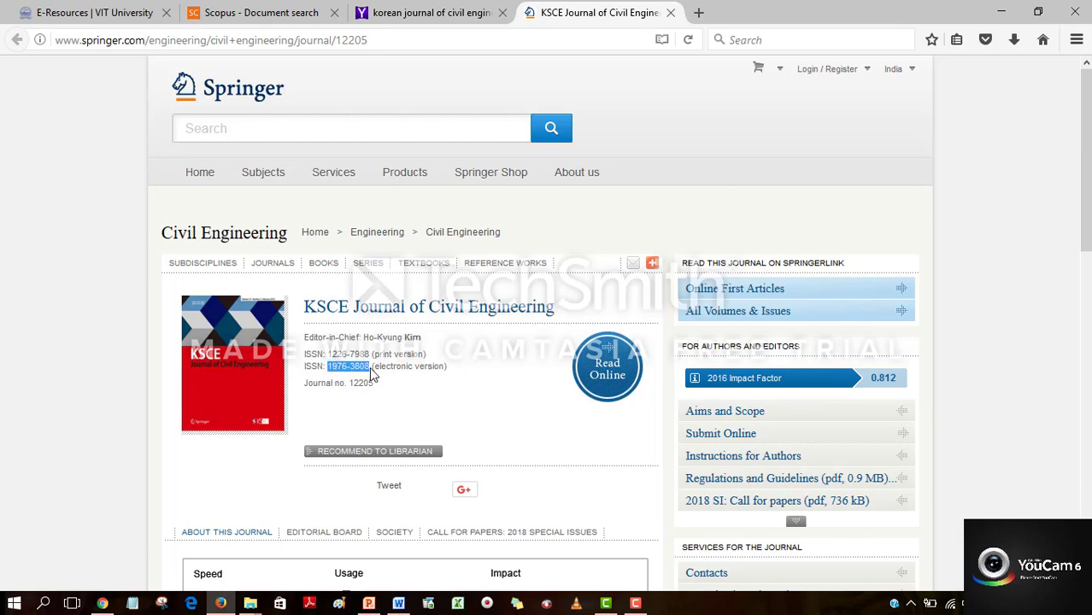
# - Replace the search term in the Scopus document search with the copied ISSN 1976-3808
pyautogui.click(278, 11)
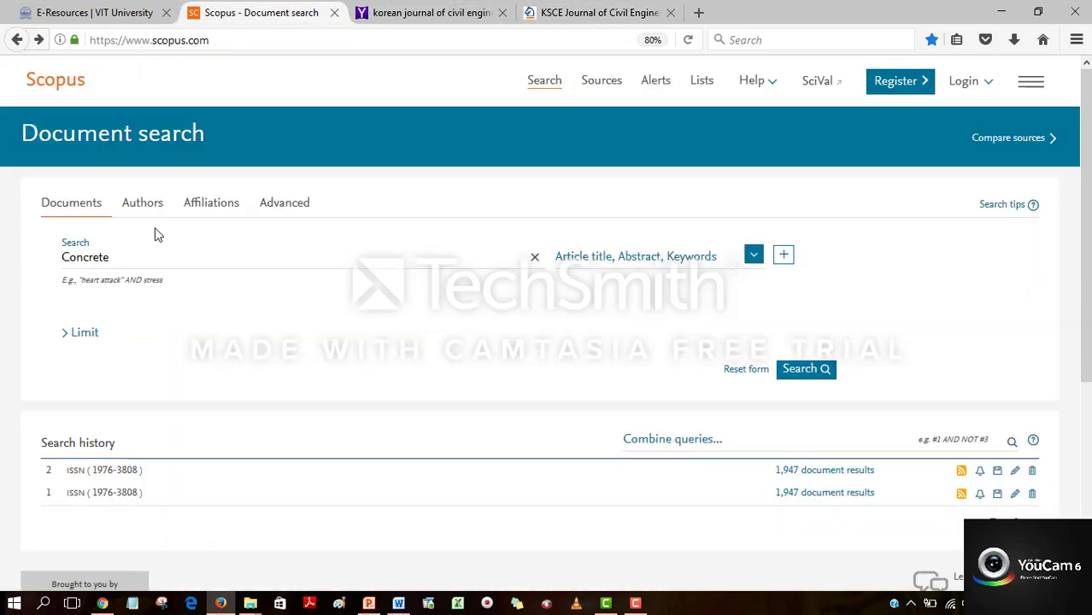
pyautogui.press('BackSpace')
pyautogui.press('BackSpace')
pyautogui.press('BackSpace')
pyautogui.press('BackSpace')
pyautogui.press('BackSpace')
pyautogui.press('BackSpace')
pyautogui.press('BackSpace')
pyautogui.press('BackSpace')
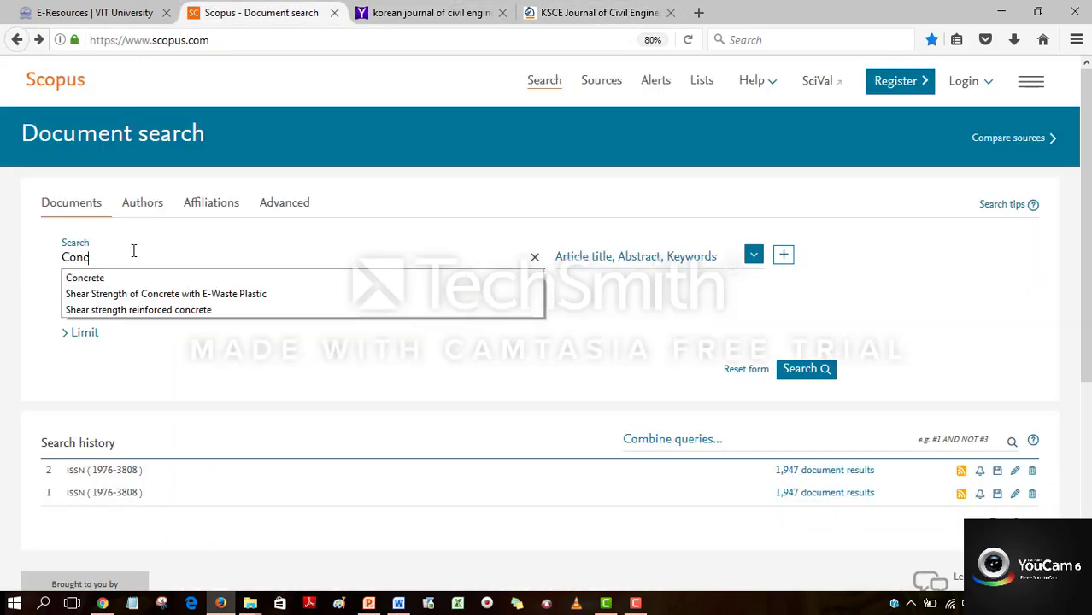
pyautogui.hotkey('ctrl', 'v')
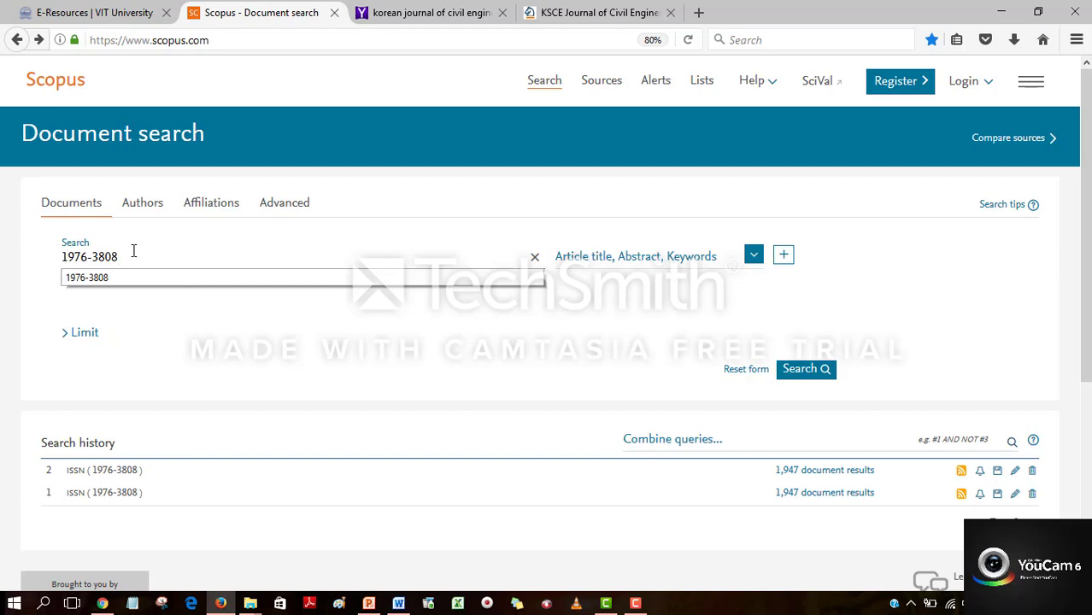
# - Restrict the document search for 1976-3808 to the ISSN field and run it
pyautogui.click(754, 256)
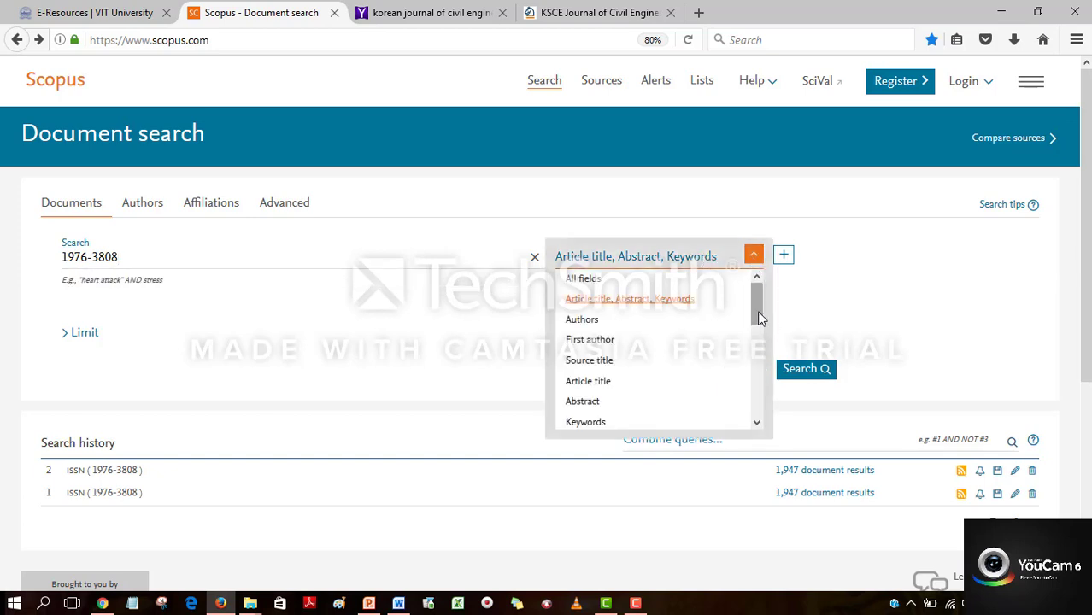
pyautogui.scroll(-5, 760, 318)
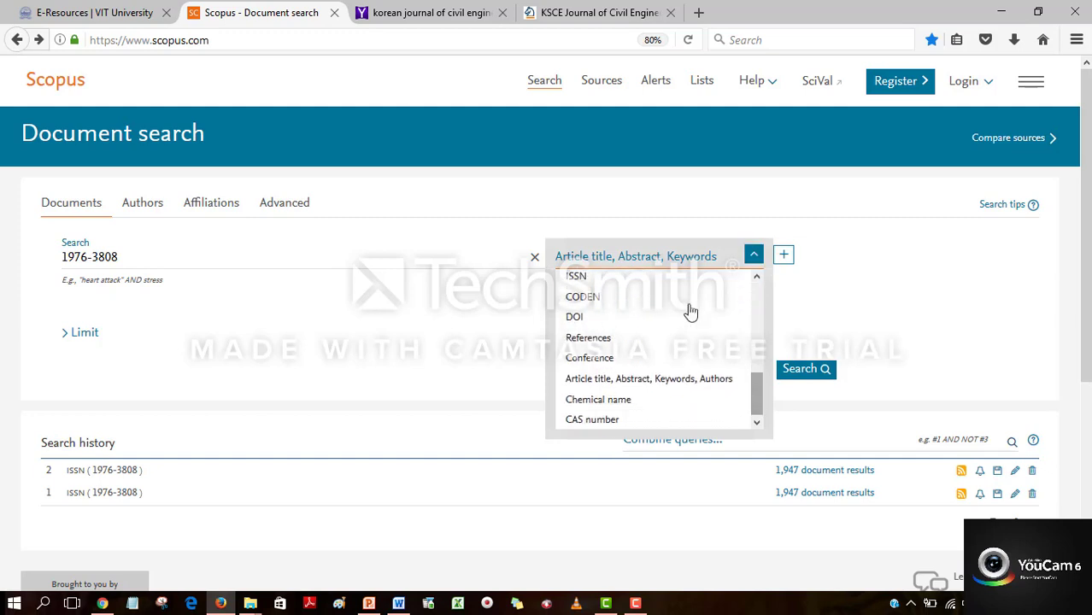
pyautogui.click(579, 281)
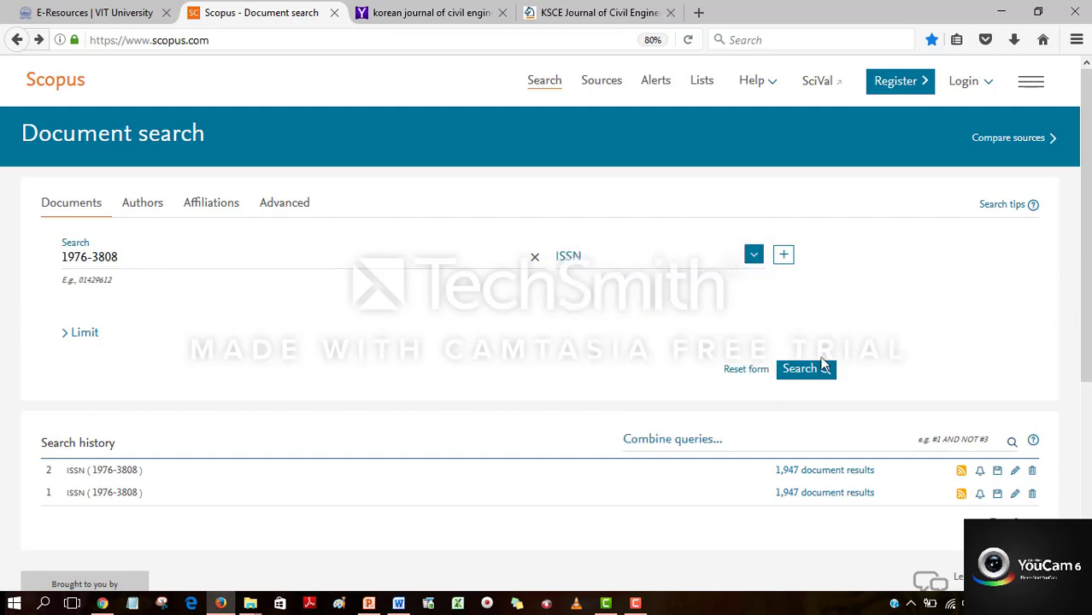
pyautogui.click(799, 377)
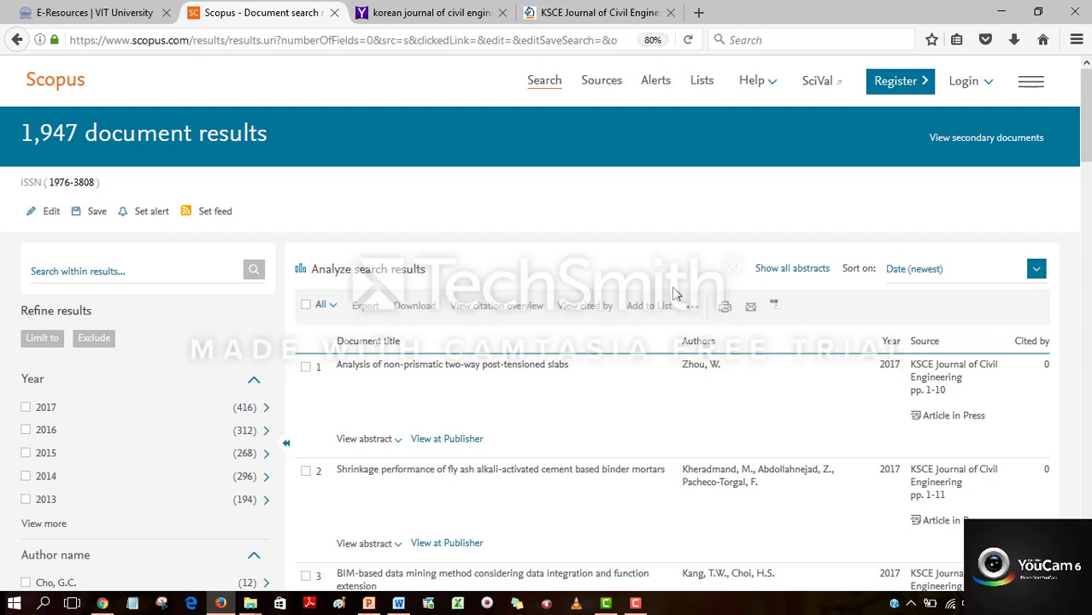
# - Open the source details of the KSCE Journal of Civil Engineering and view the years available for its CiteScore
pyautogui.click(952, 377)
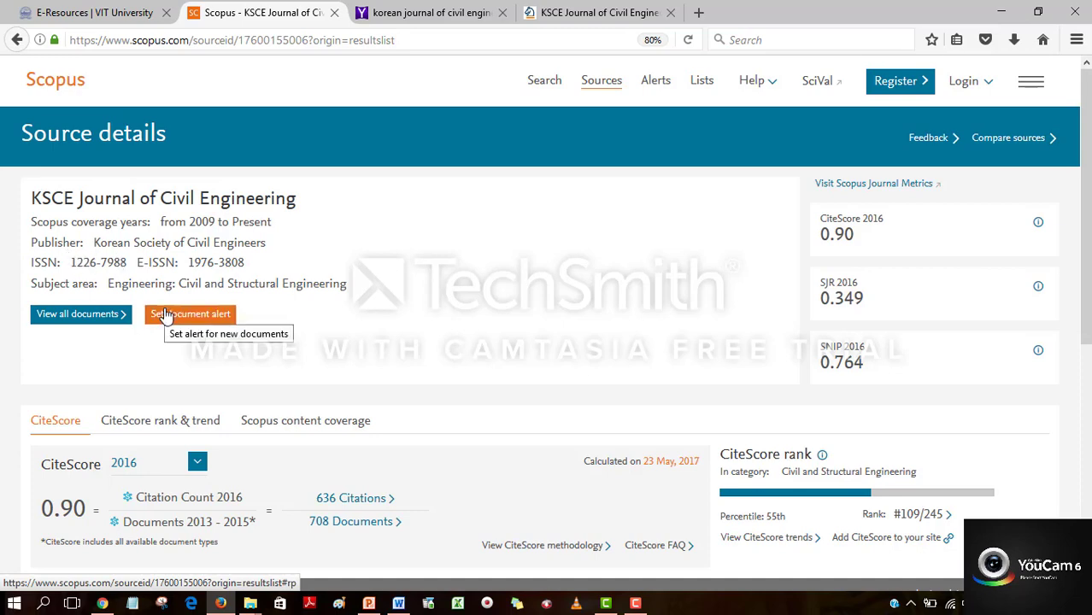
pyautogui.scroll(-3, 165, 316)
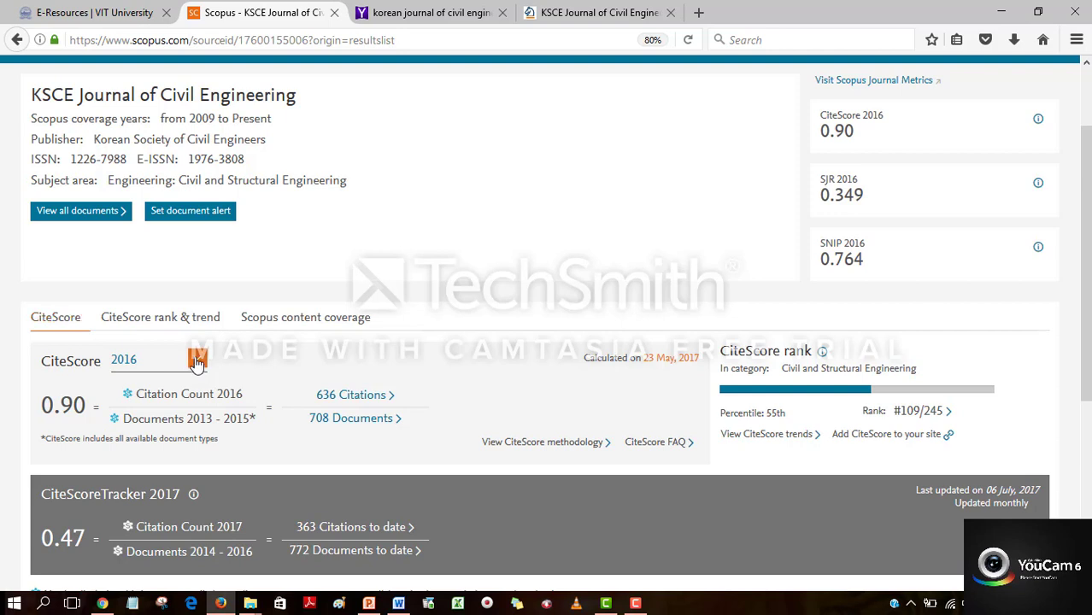
pyautogui.click(197, 360)
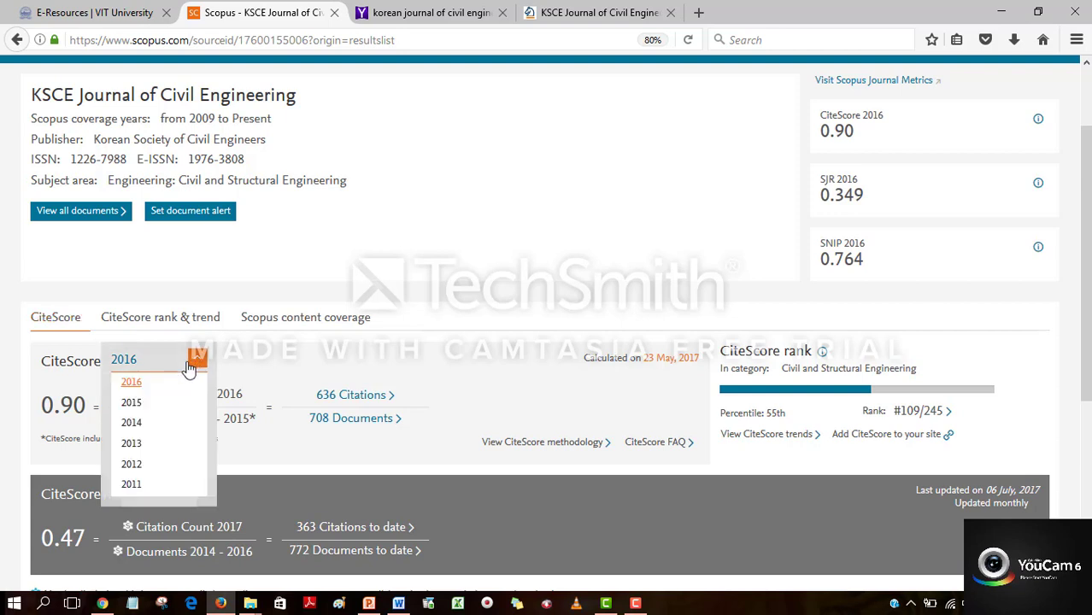
pyautogui.click(286, 345)
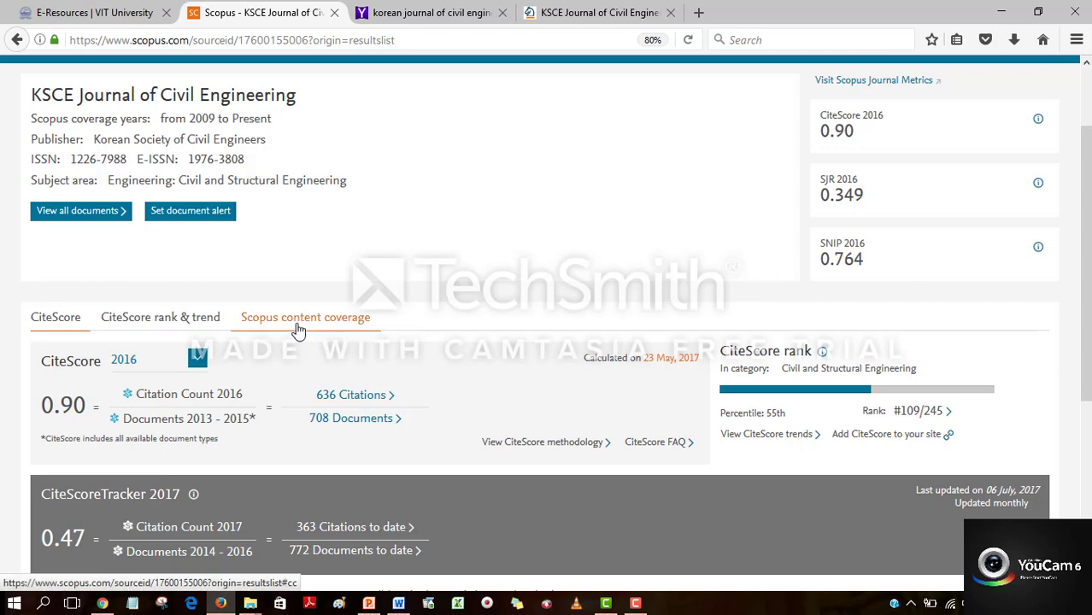
# - Examine the journal's Scopus content coverage with the documents published per year
pyautogui.click(298, 330)
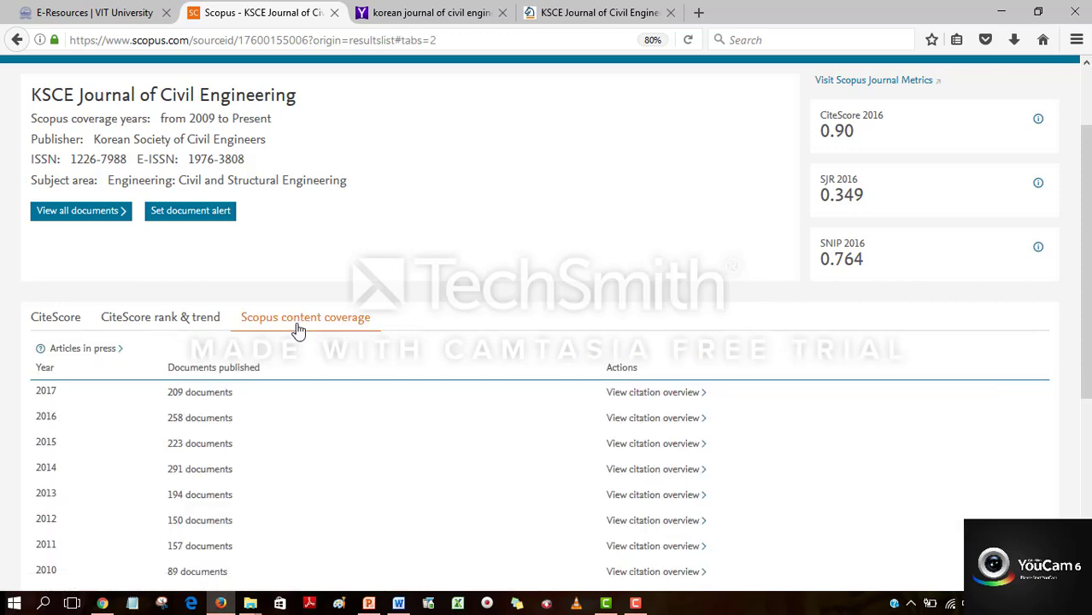
pyautogui.scroll(-3, 297, 331)
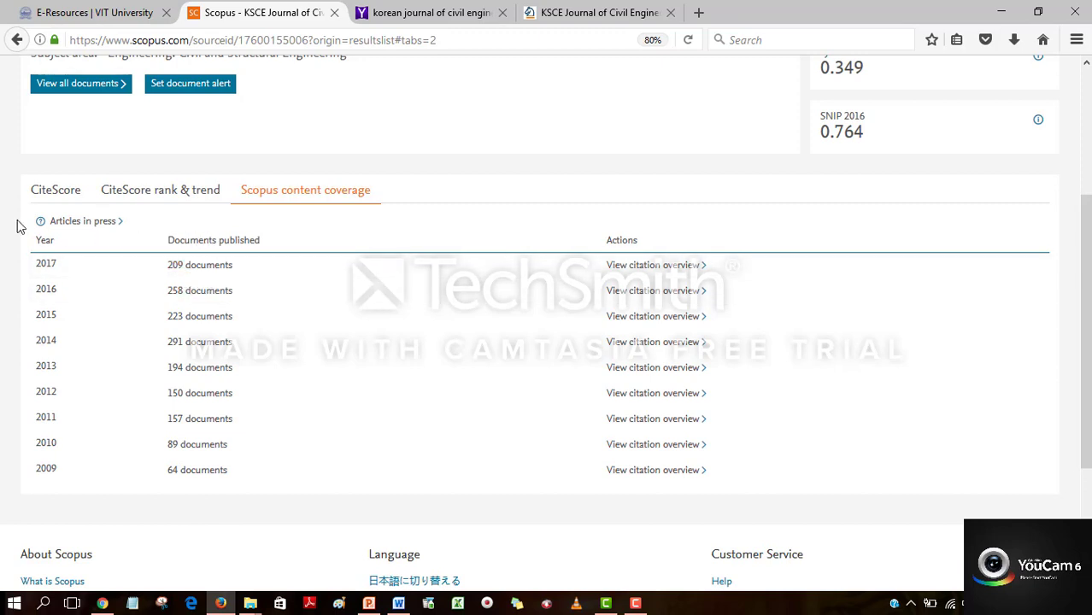
pyautogui.scroll(1, 19, 225)
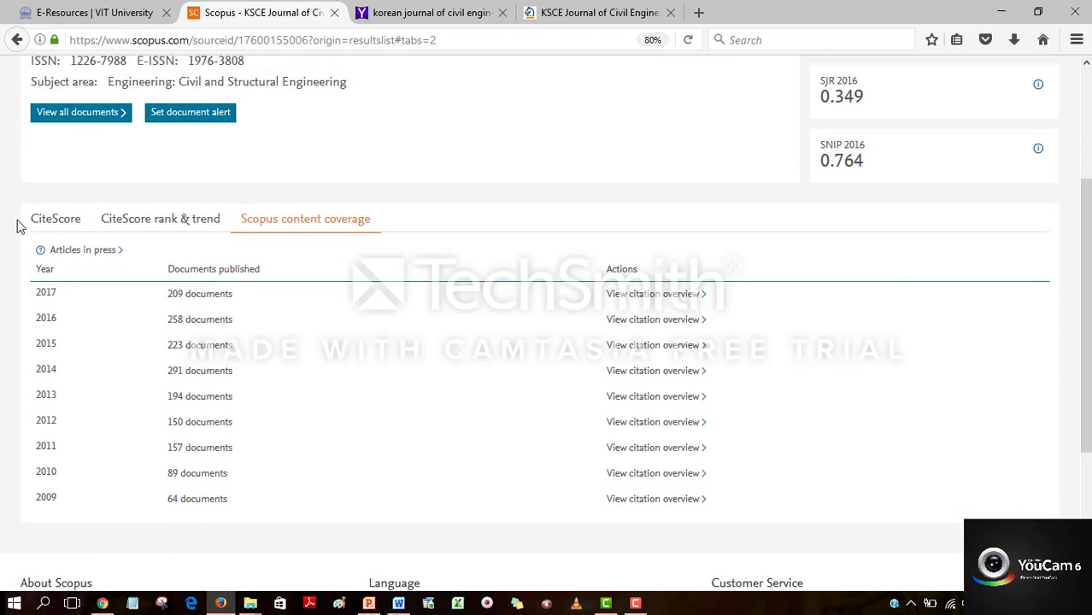
# - Open the journal's articles in press from the content coverage and look through the listed documents
pyautogui.click(77, 253)
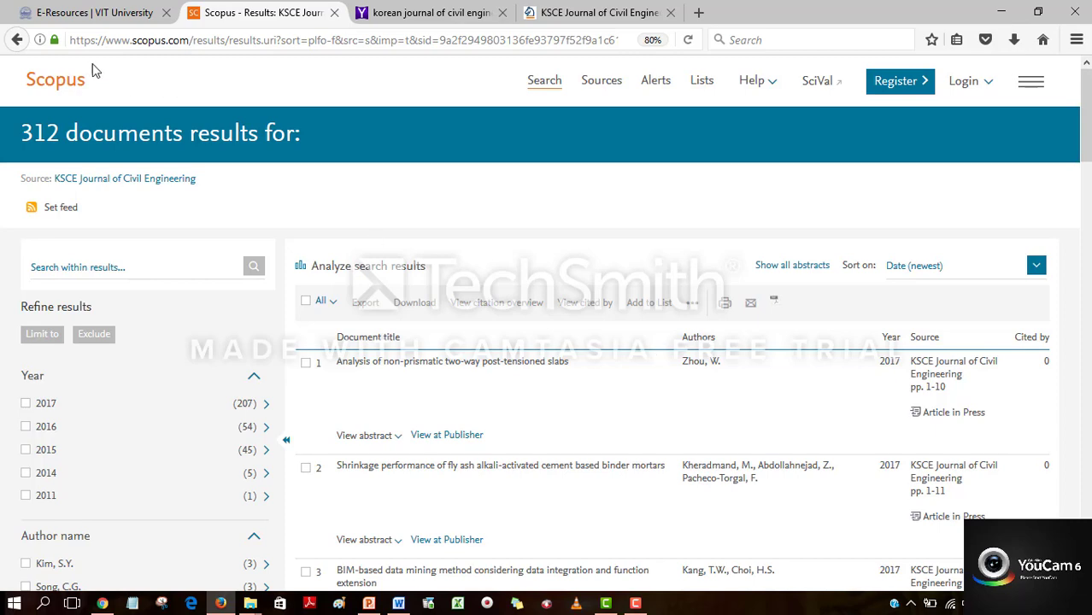
pyautogui.click(16, 40)
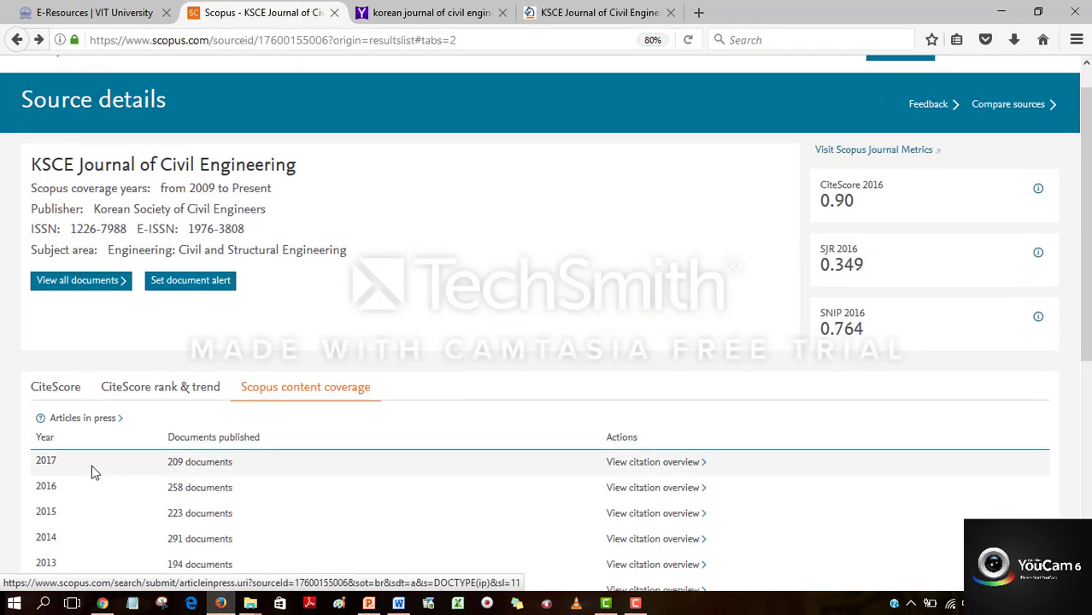
pyautogui.click(75, 420)
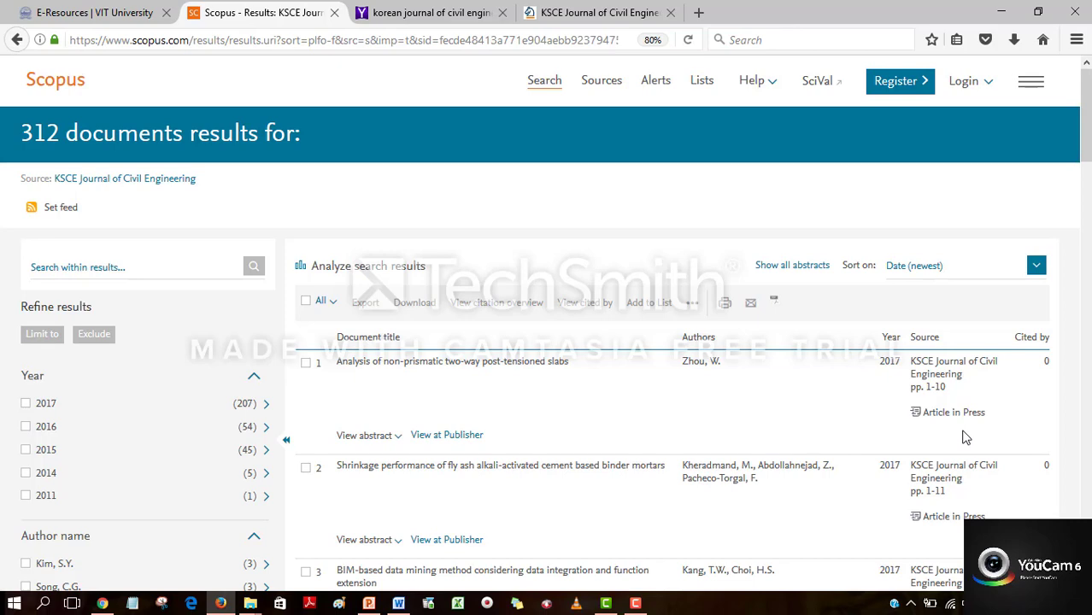
pyautogui.scroll(-3, 964, 437)
pyautogui.scroll(3, 964, 438)
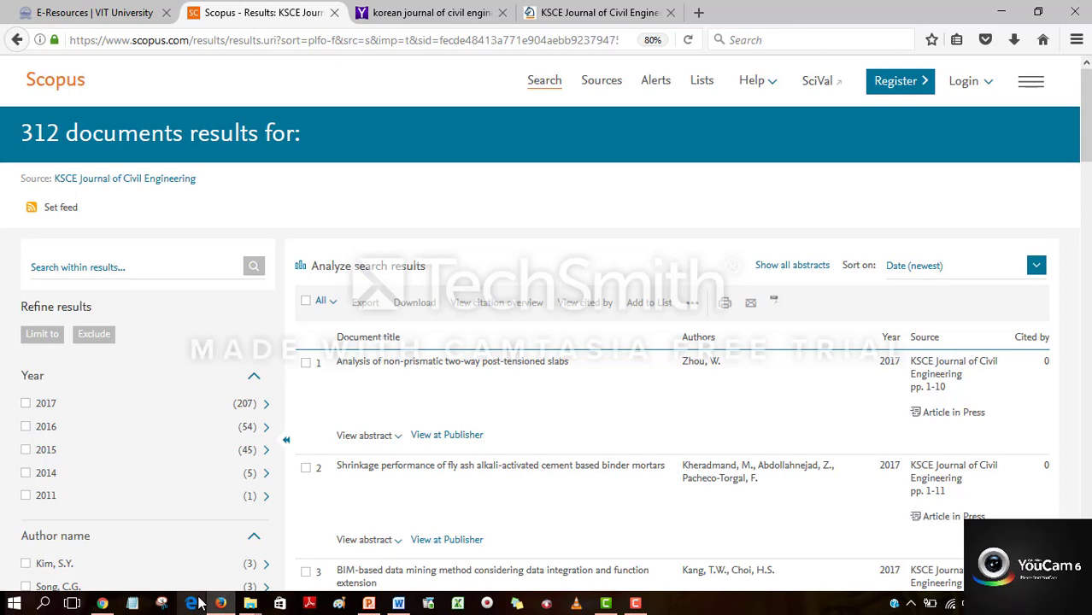
# - Switch to Chrome and search Google in a new tab for "journal of civil engineering and management"
pyautogui.click(102, 603)
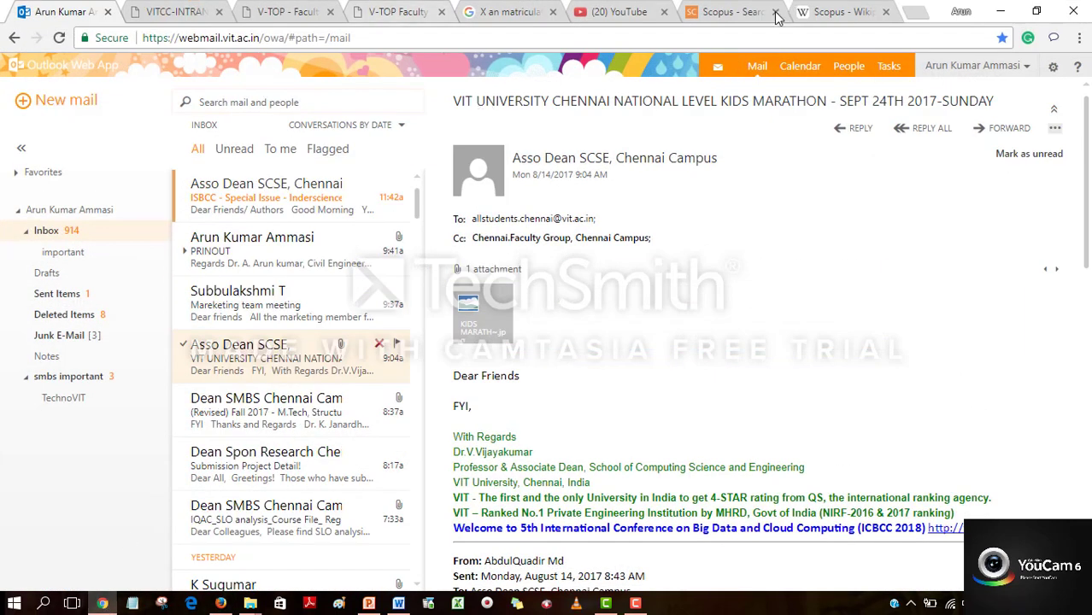
pyautogui.click(917, 12)
pyautogui.write('jou')
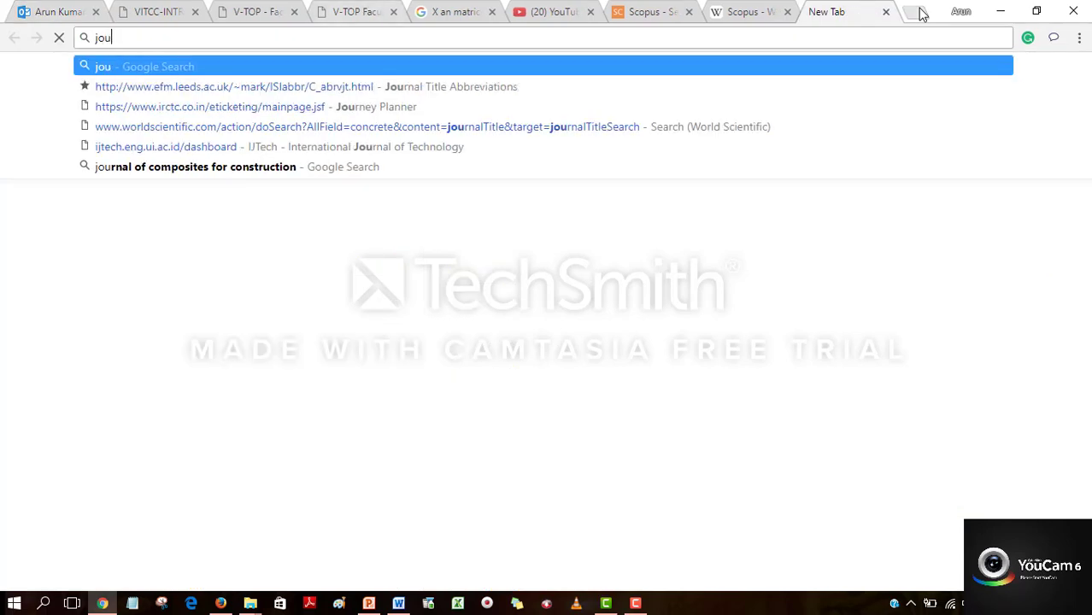
pyautogui.write('rnal od')
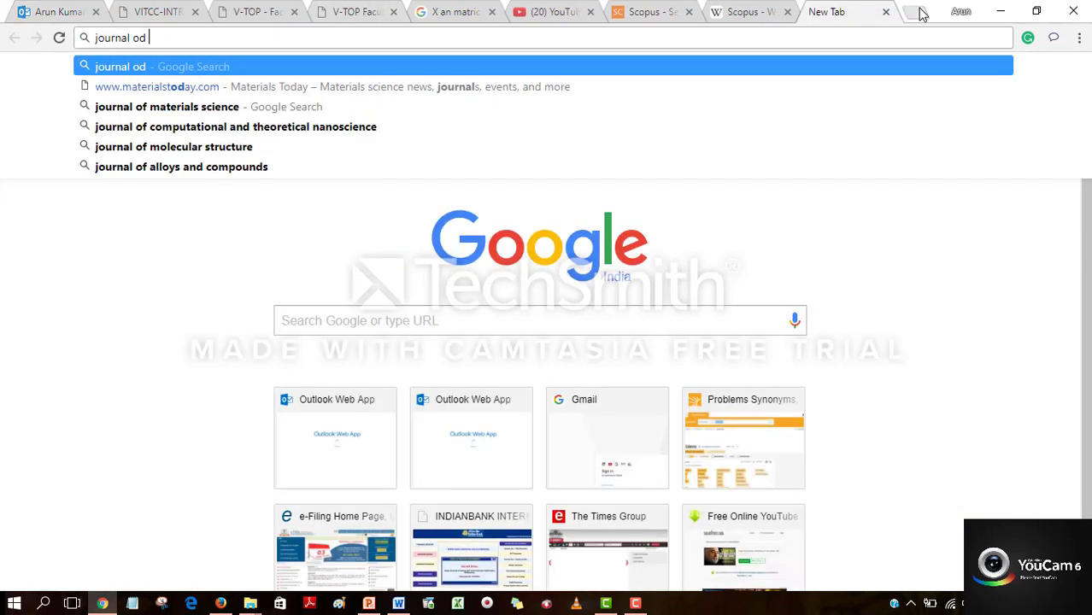
pyautogui.press('BackSpace')
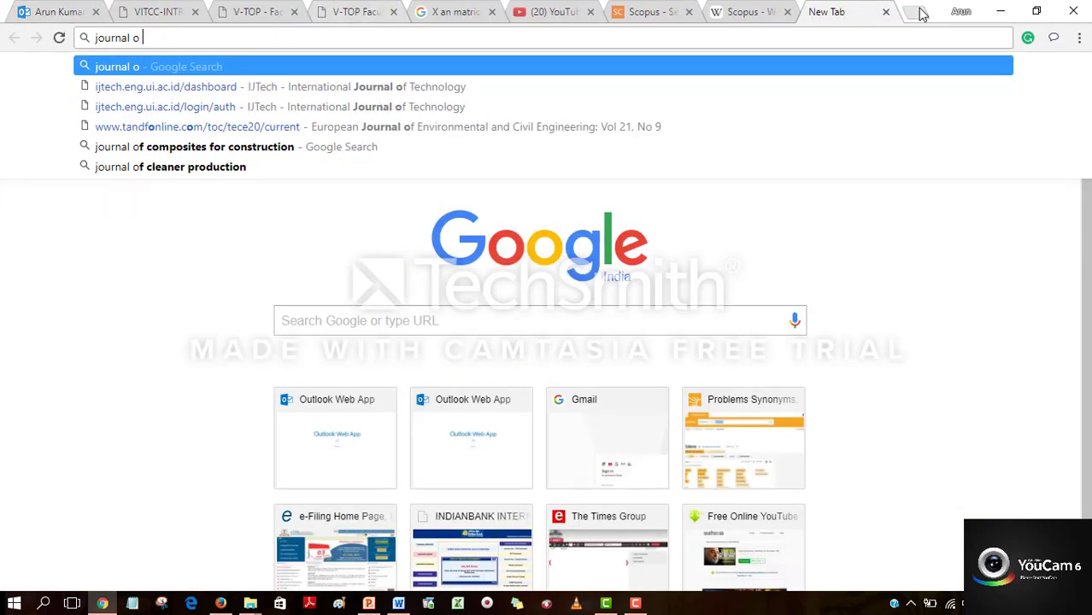
pyautogui.write('civil')
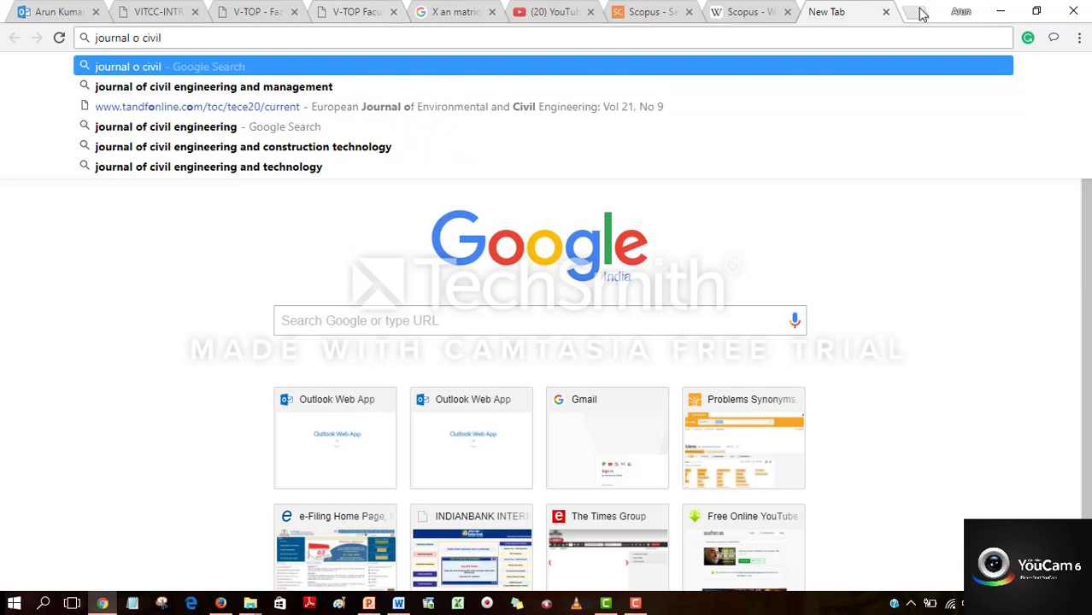
pyautogui.press('BackSpace')
pyautogui.press('BackSpace')
pyautogui.press('BackSpace')
pyautogui.press('BackSpace')
pyautogui.press('BackSpace')
pyautogui.press('BackSpace')
pyautogui.write('f')
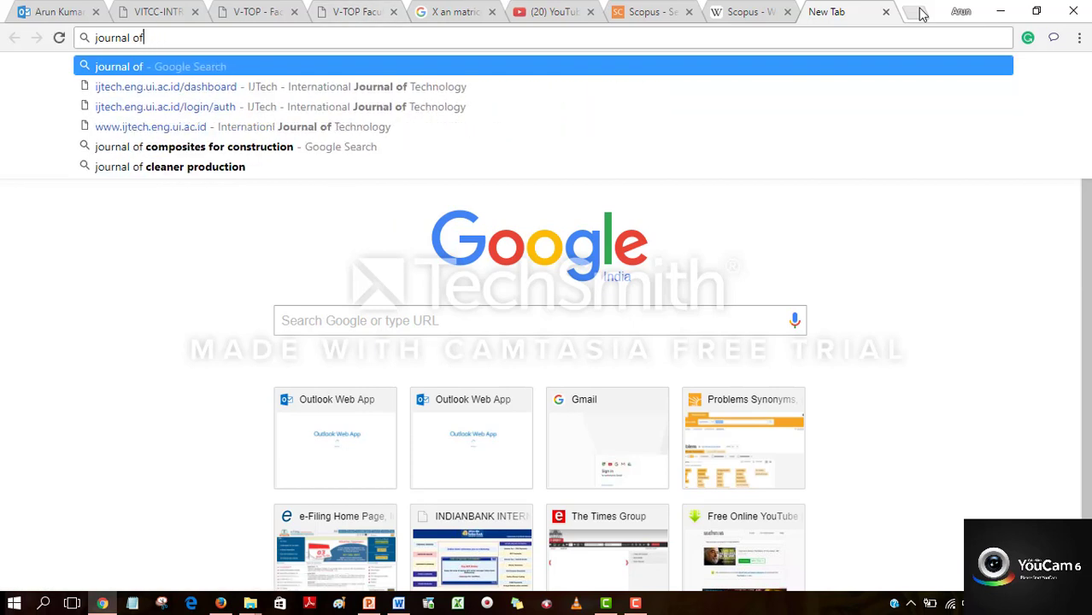
pyautogui.write(' Civil')
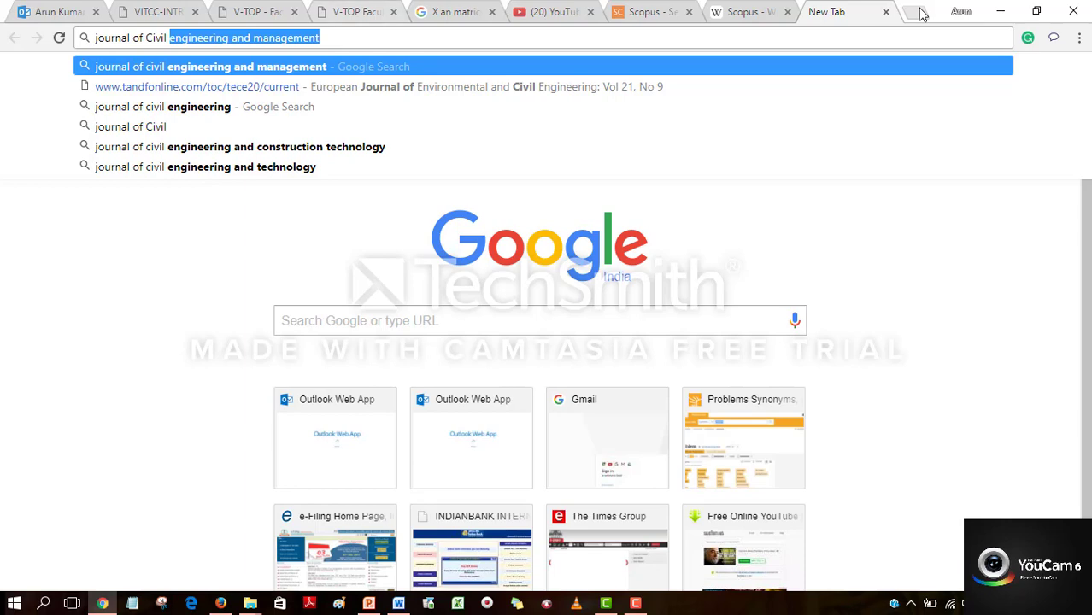
pyautogui.press('Right')
pyautogui.press('Return')
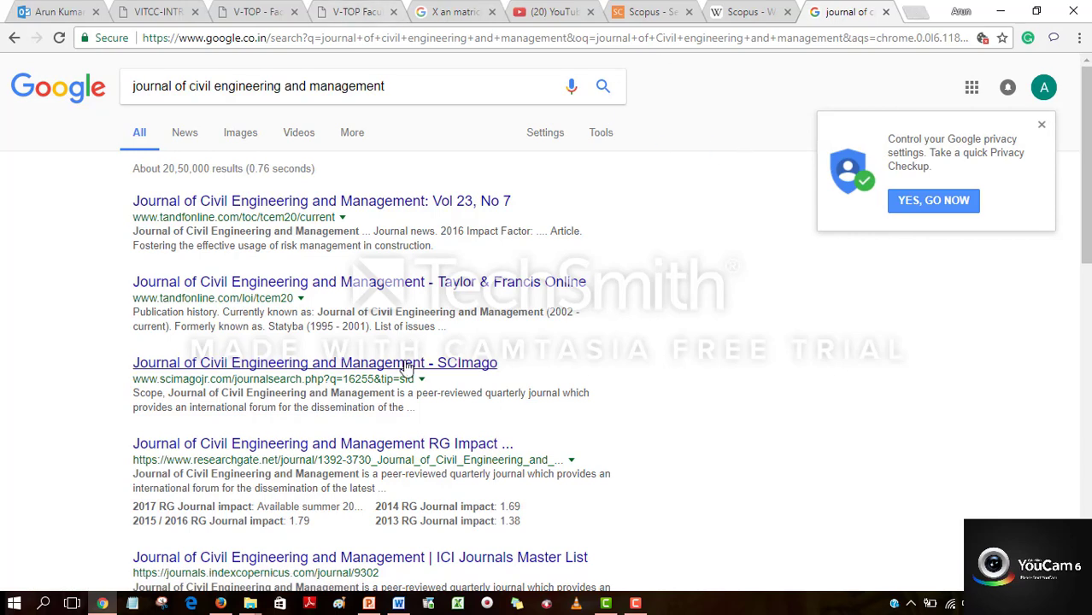
# - Look through the search results and open the Taylor & Francis page for Journal of Civil Engineering and Management: Vol 23, No 7
pyautogui.scroll(-2, 408, 354)
pyautogui.scroll(-2, 407, 366)
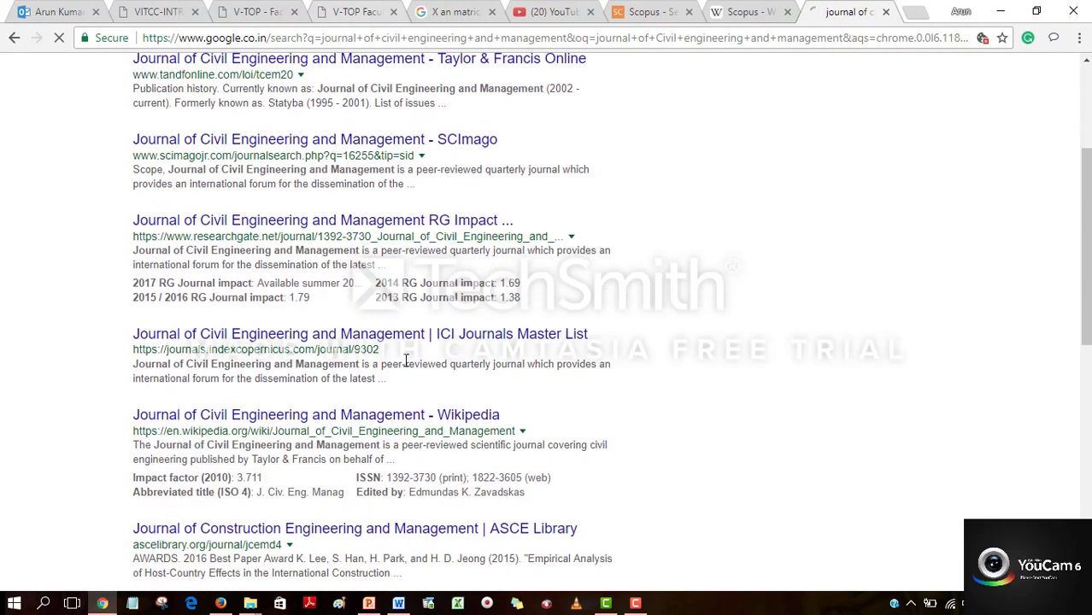
pyautogui.scroll(4, 407, 359)
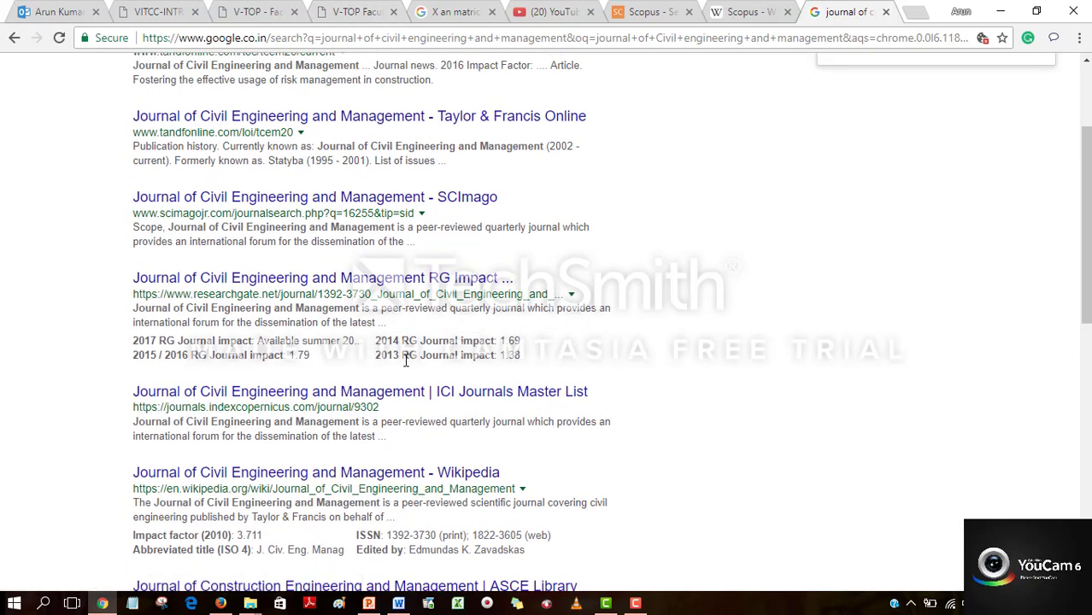
pyautogui.click(327, 193)
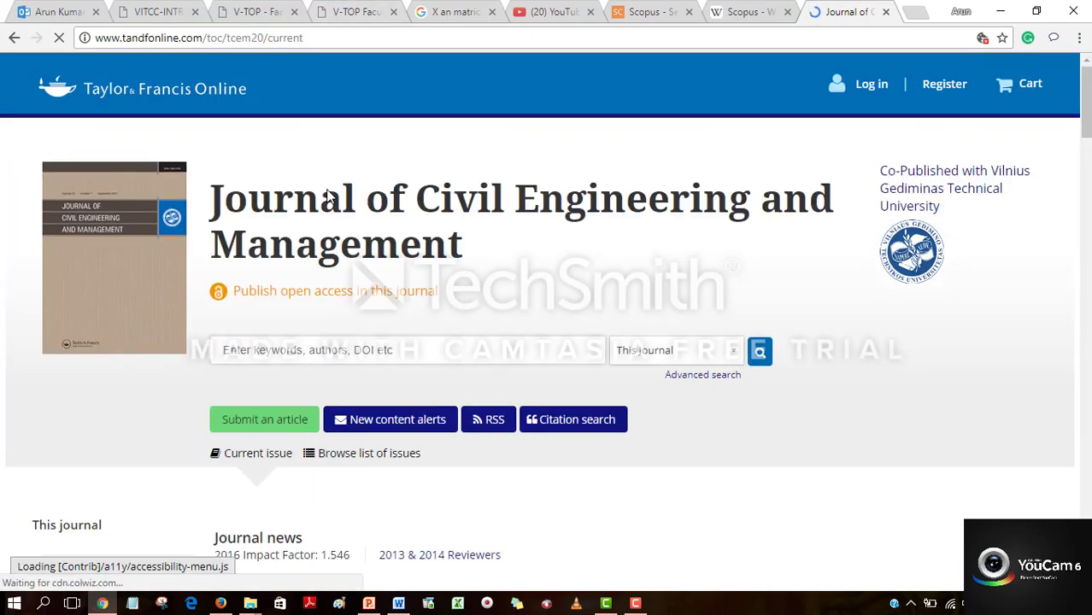
# - Examine the Journal of Civil Engineering and Management page, including its journal news and information links, and return to the search results
pyautogui.scroll(-2, 419, 342)
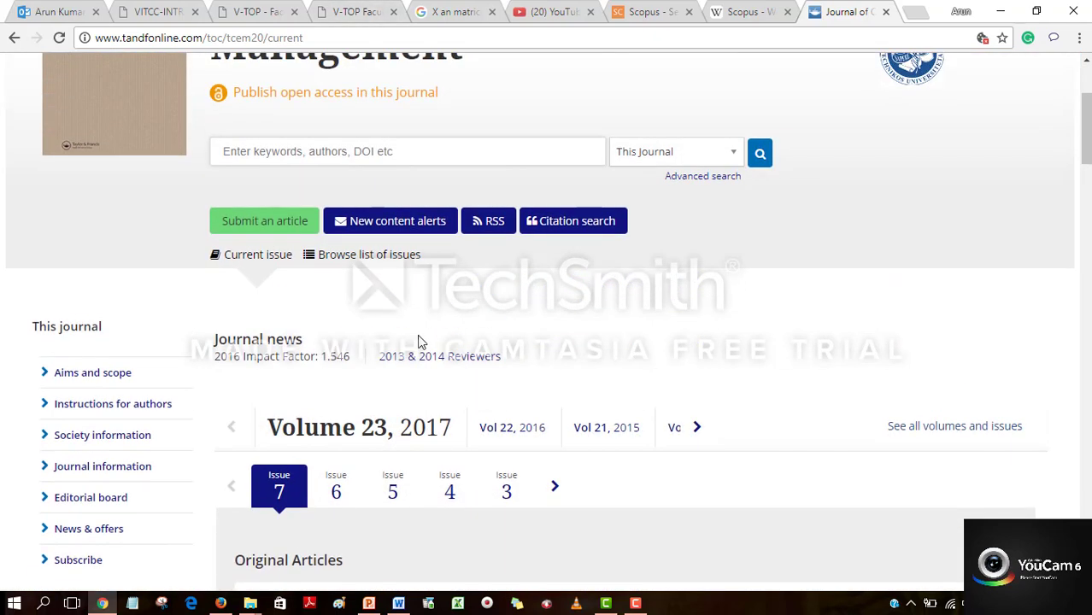
pyautogui.scroll(2, 419, 342)
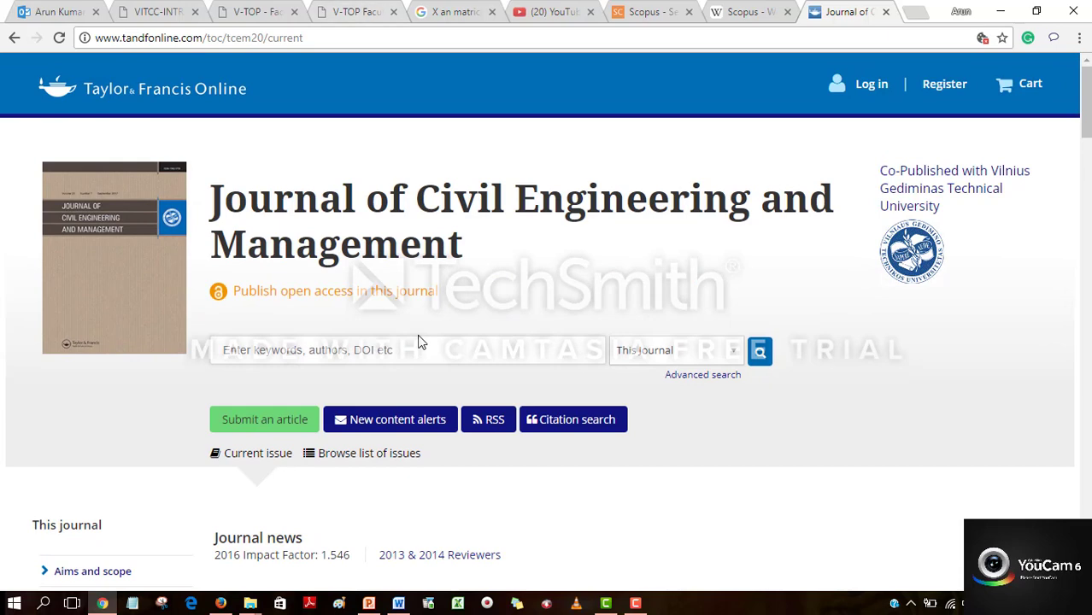
pyautogui.scroll(-2, 418, 342)
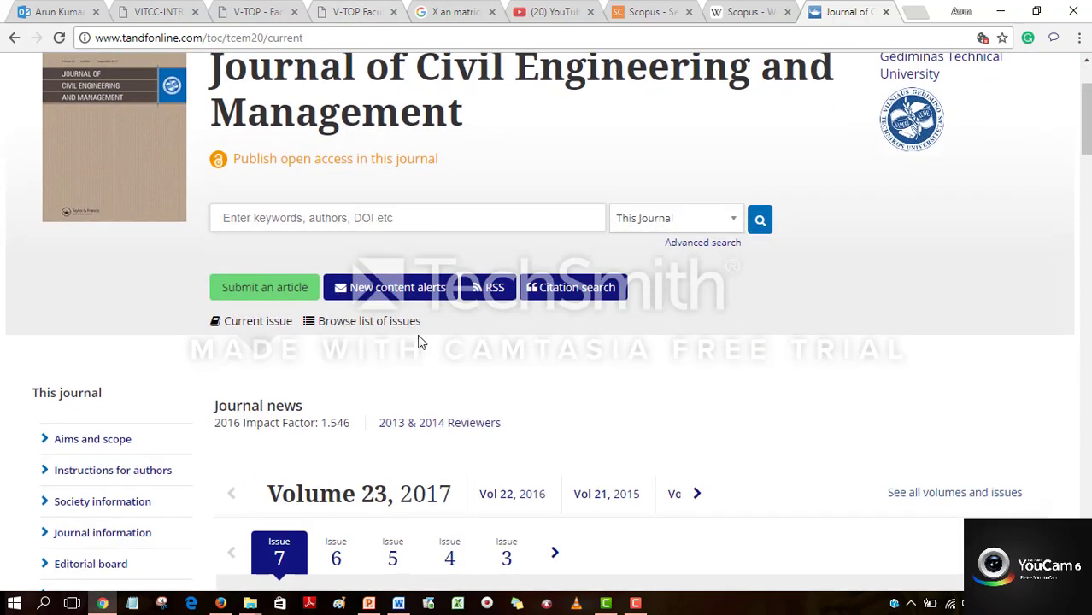
pyautogui.scroll(2, 419, 342)
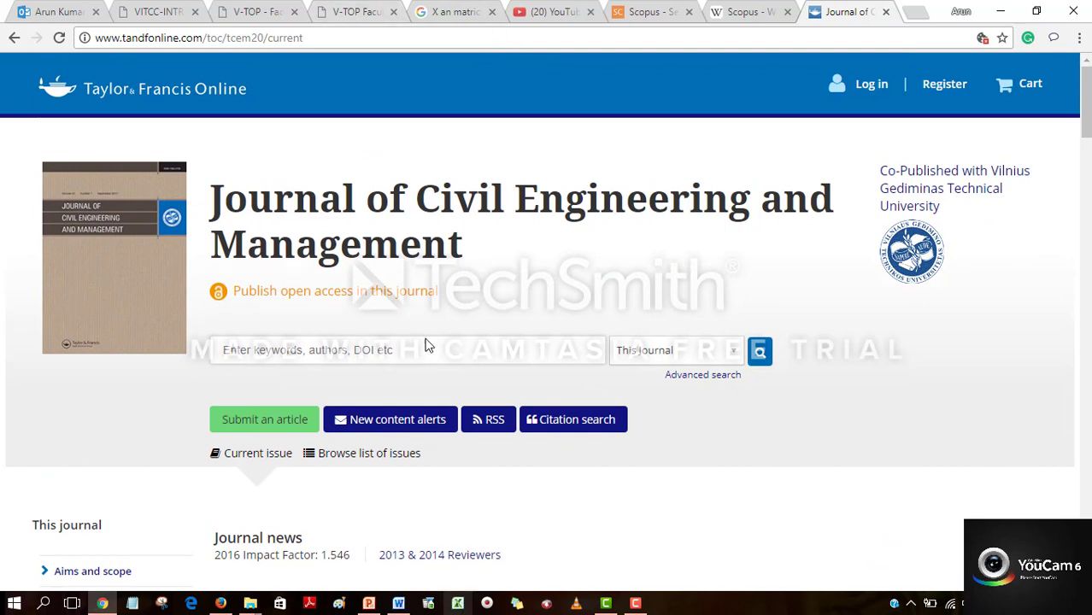
pyautogui.click(13, 39)
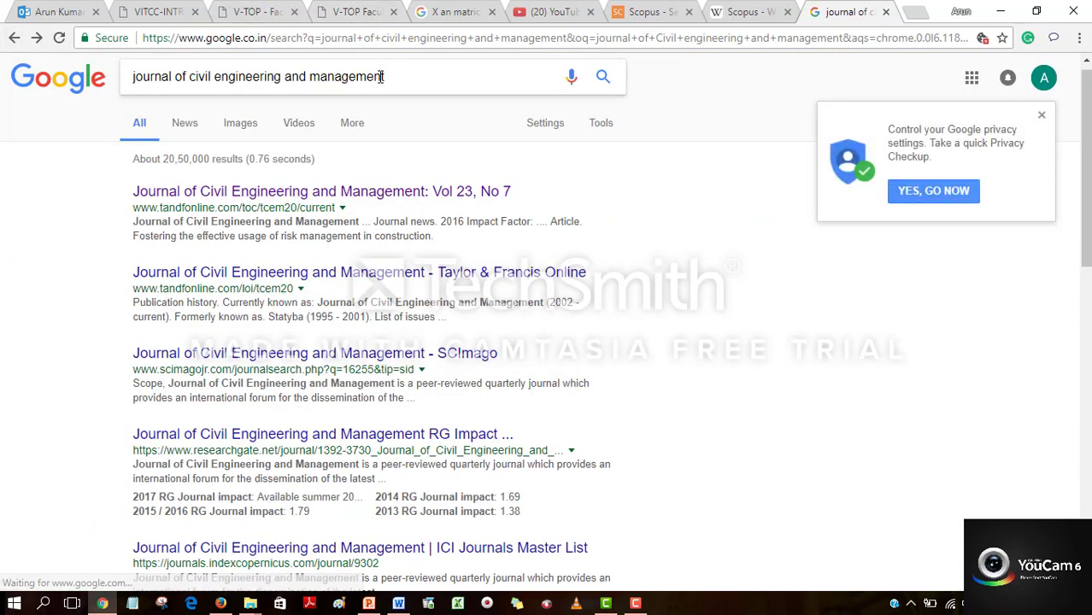
# - Shorten the Google query to "journal of civil engineering", run the search and look at the results
pyautogui.click(397, 77)
pyautogui.press('BackSpace')
pyautogui.press('BackSpace')
pyautogui.press('BackSpace')
pyautogui.press('BackSpace')
pyautogui.press('BackSpace')
pyautogui.press('BackSpace')
pyautogui.press('BackSpace')
pyautogui.press('BackSpace')
pyautogui.press('BackSpace')
pyautogui.press('BackSpace')
pyautogui.press('BackSpace')
pyautogui.press('BackSpace')
pyautogui.press('BackSpace')
pyautogui.press('BackSpace')
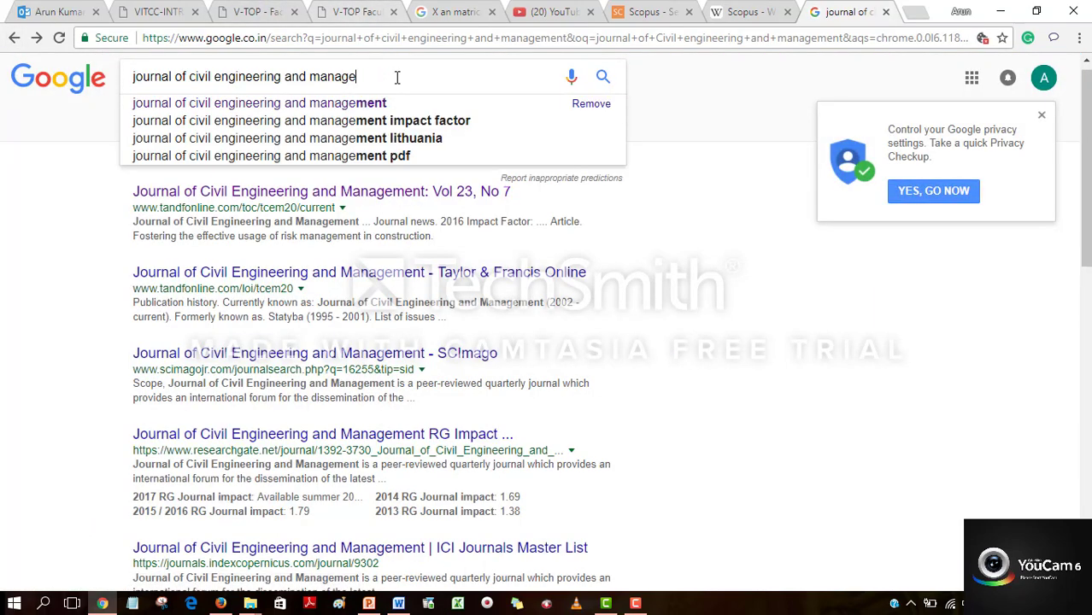
pyautogui.write('g')
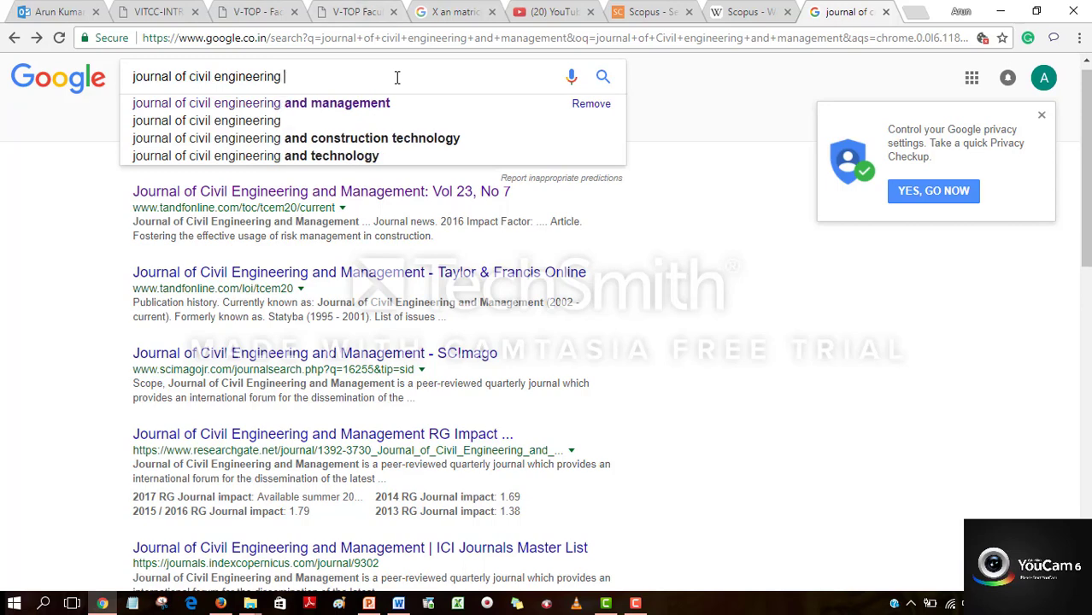
pyautogui.press('Return')
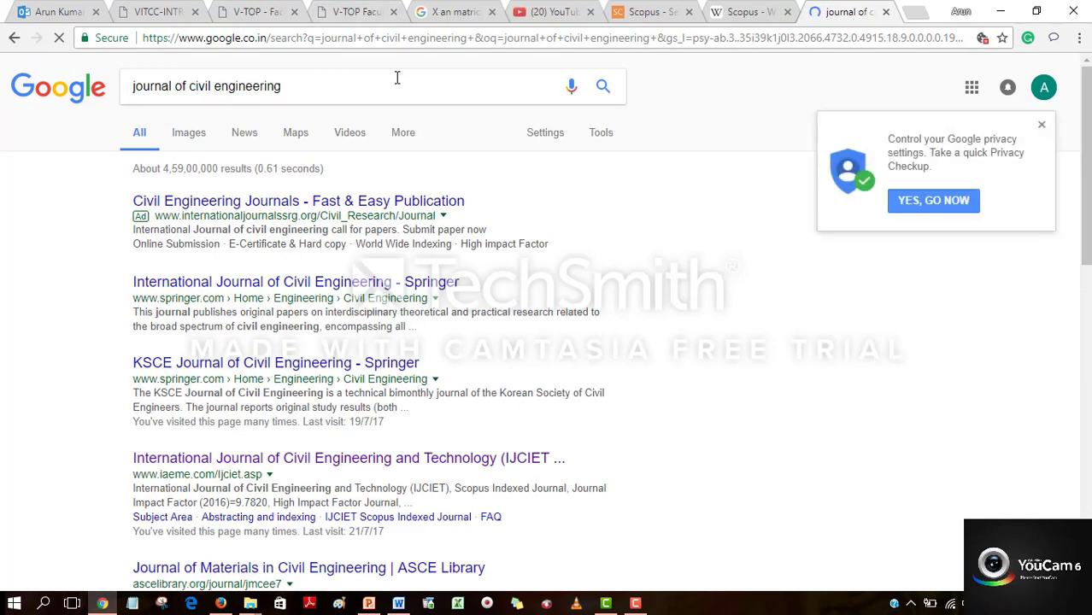
pyautogui.scroll(-1, 397, 78)
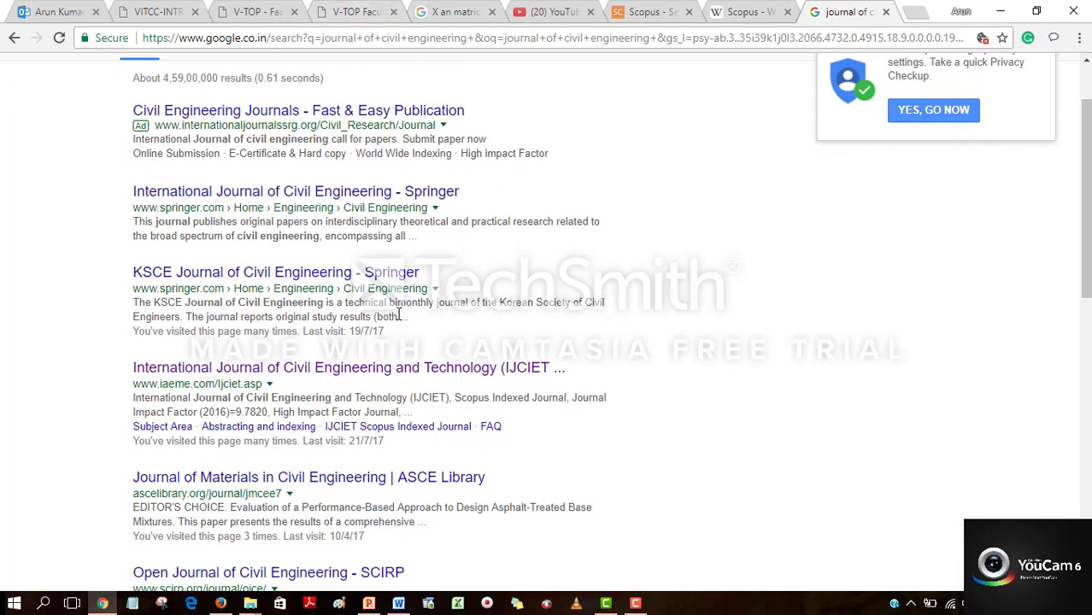
# - Open the SCIRP page for Open Journal of Civil Engineering from the results and copy its online ISSN, 2164-3172
pyautogui.scroll(-2, 398, 314)
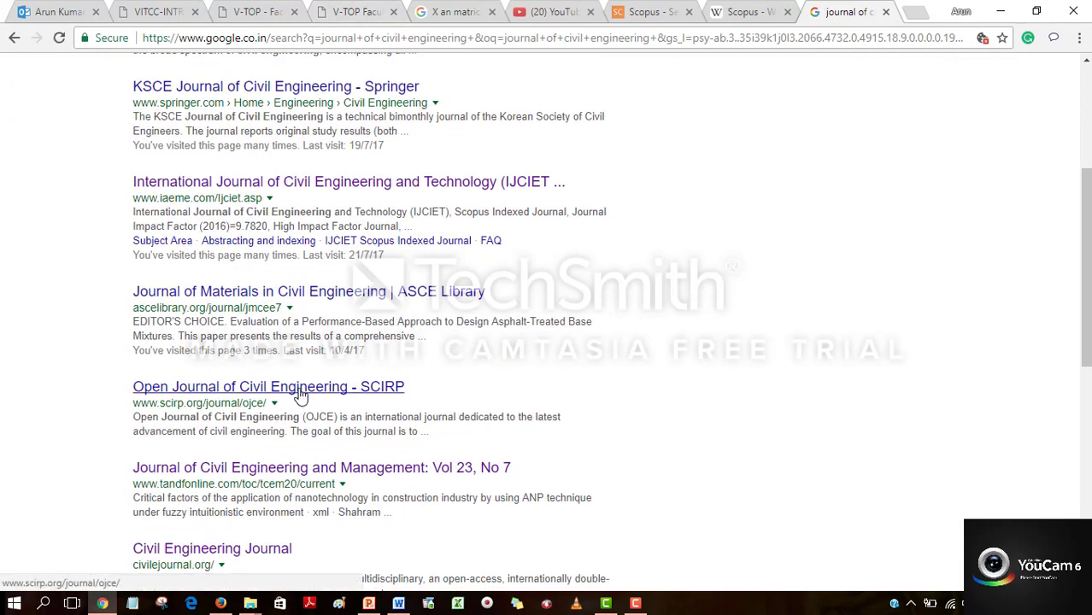
pyautogui.click(301, 395)
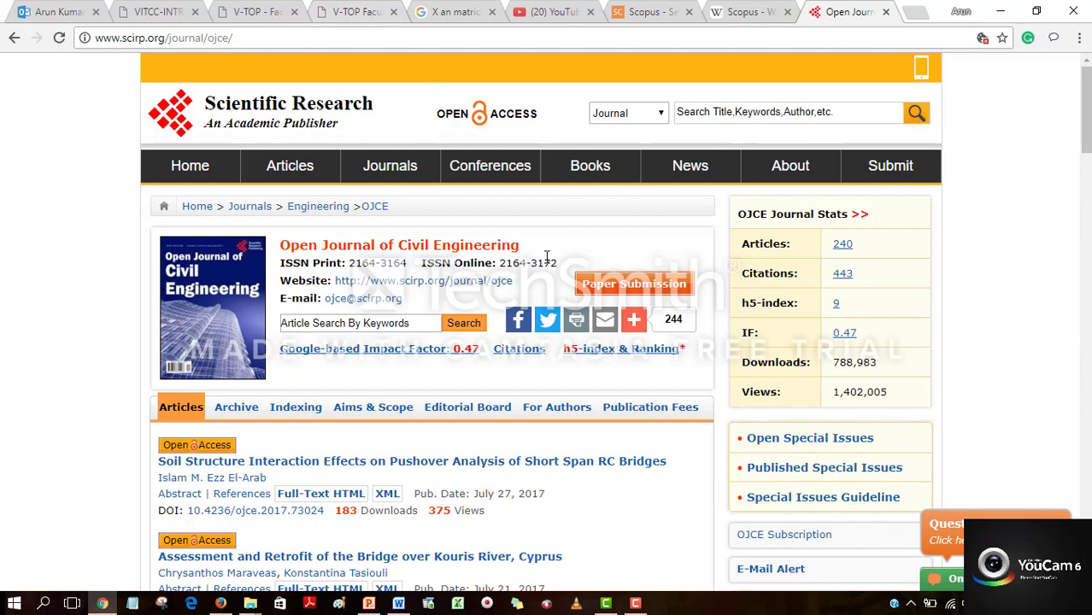
pyautogui.moveTo(559, 263); pyautogui.dragTo(502, 263)
pyautogui.hotkey('ctrl', 'c')
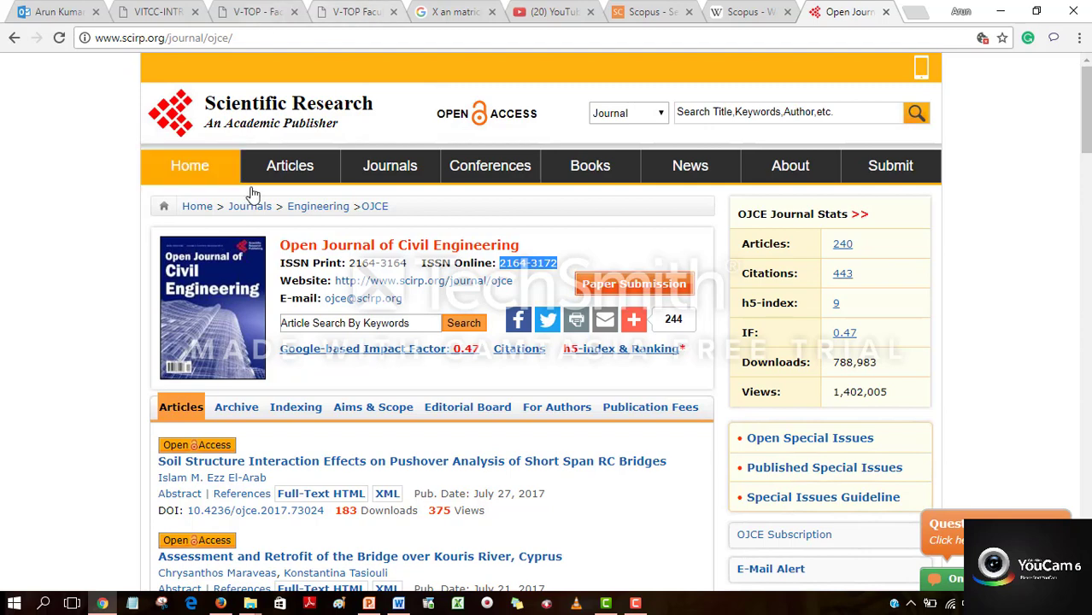
# - Switch to Firefox and go back through the Scopus KSCE journal pages to the document search form
pyautogui.click(222, 604)
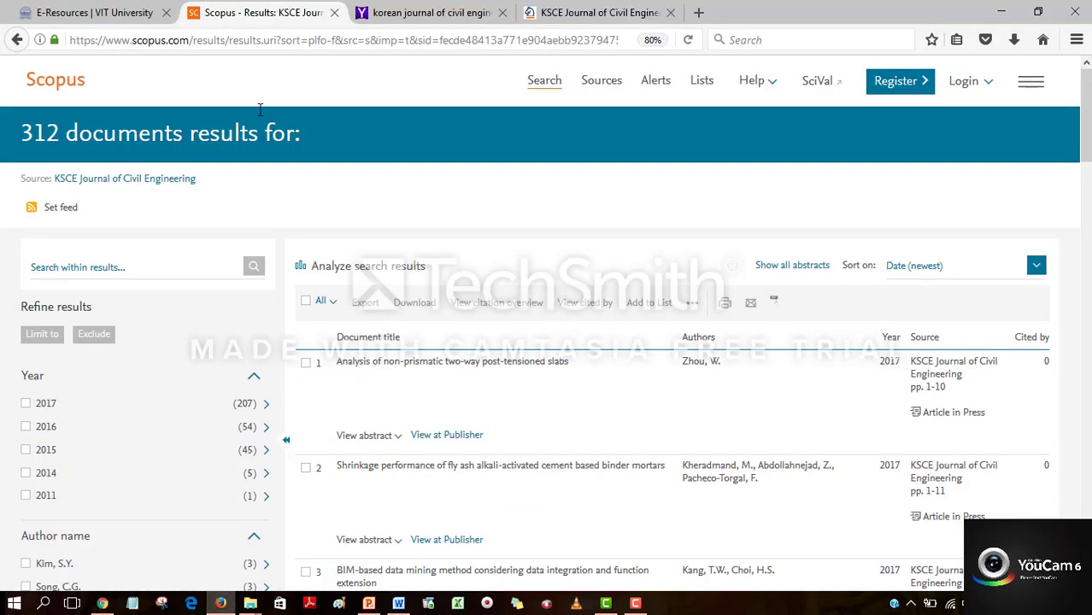
pyautogui.click(17, 40)
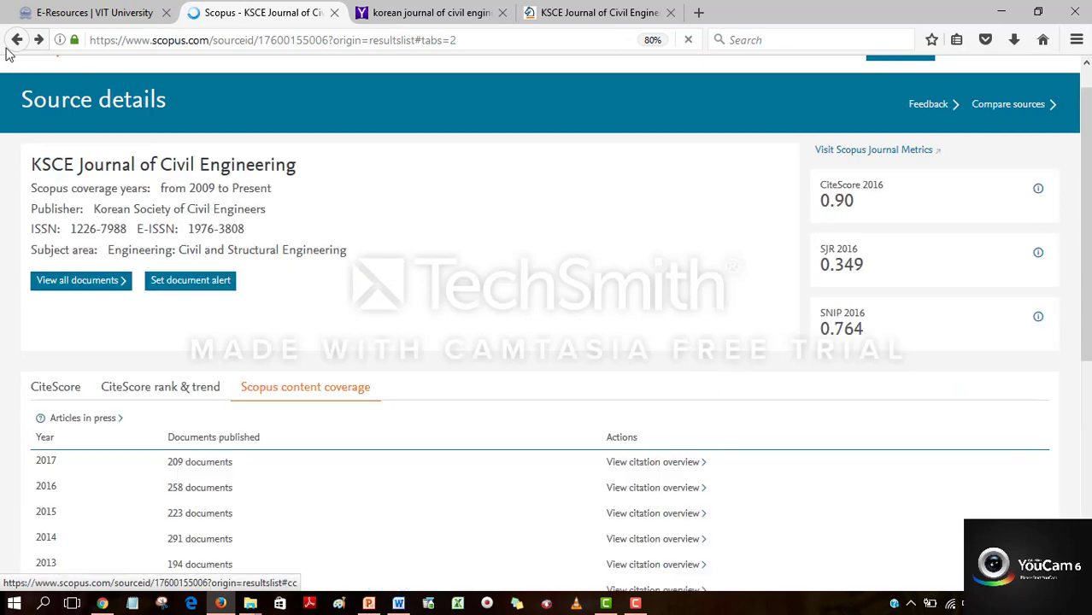
pyautogui.click(11, 44)
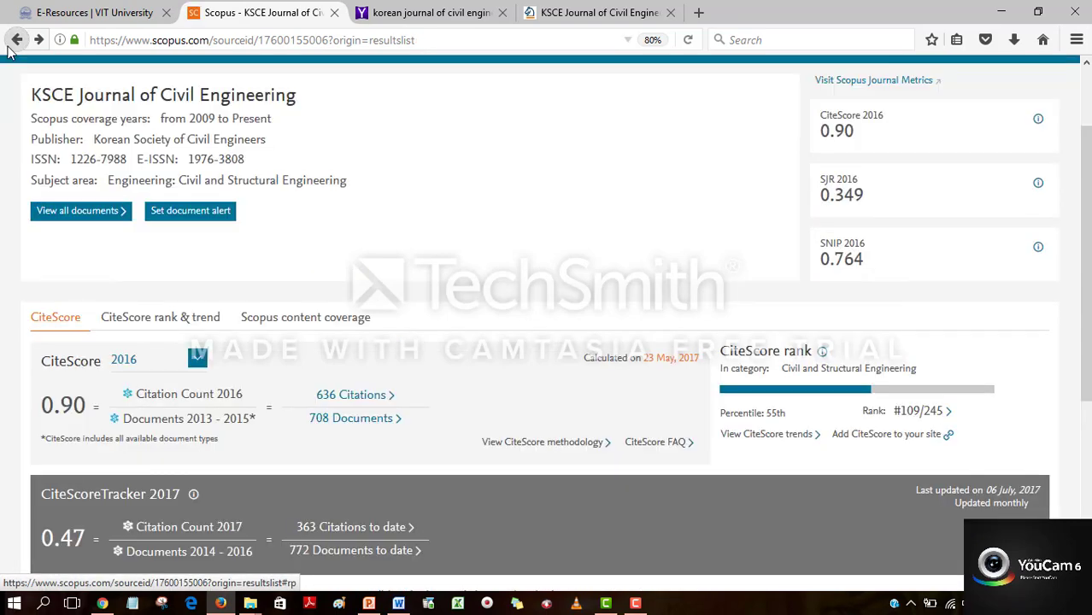
pyautogui.click(12, 47)
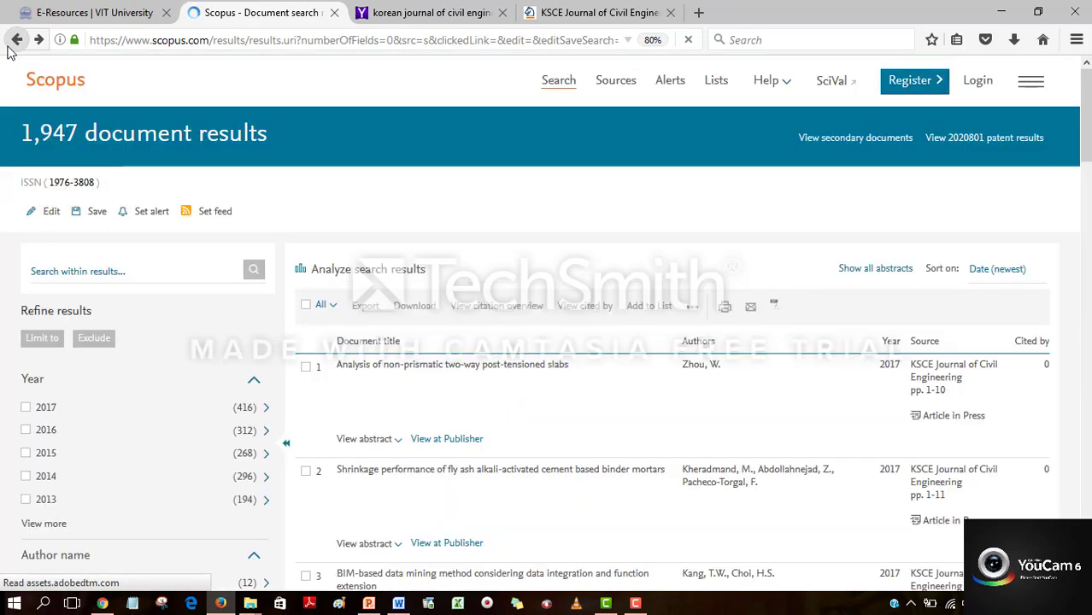
pyautogui.click(12, 48)
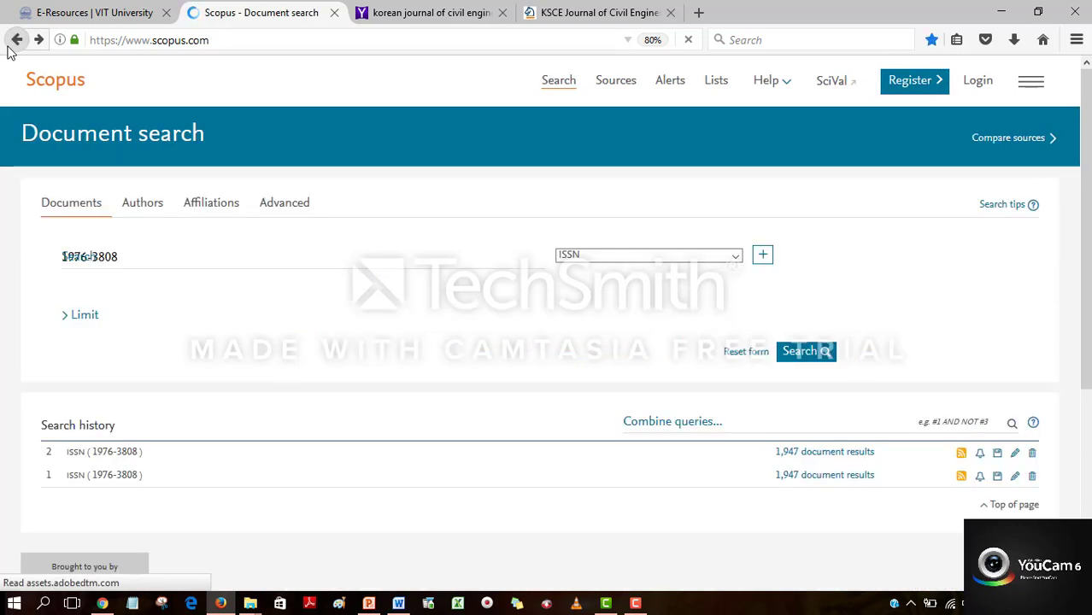
# - Replace the ISSN in the Scopus document search with the copied 2164-3172
pyautogui.click(130, 259)
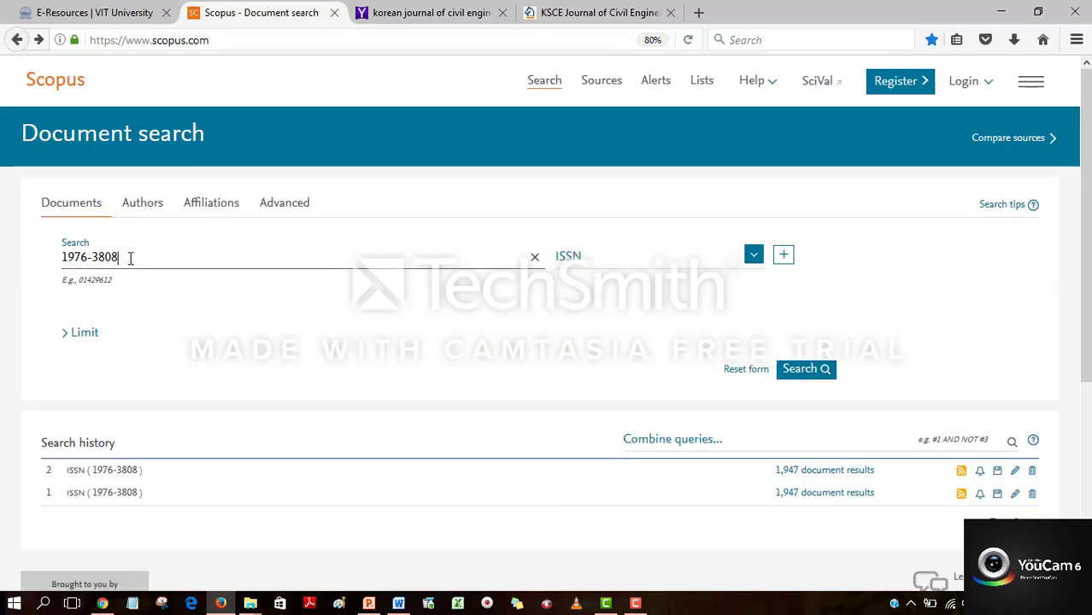
pyautogui.press('BackSpace')
pyautogui.press('BackSpace')
pyautogui.press('BackSpace')
pyautogui.press('BackSpace')
pyautogui.press('BackSpace')
pyautogui.press('BackSpace')
pyautogui.press('BackSpace')
pyautogui.press('BackSpace')
pyautogui.press('BackSpace')
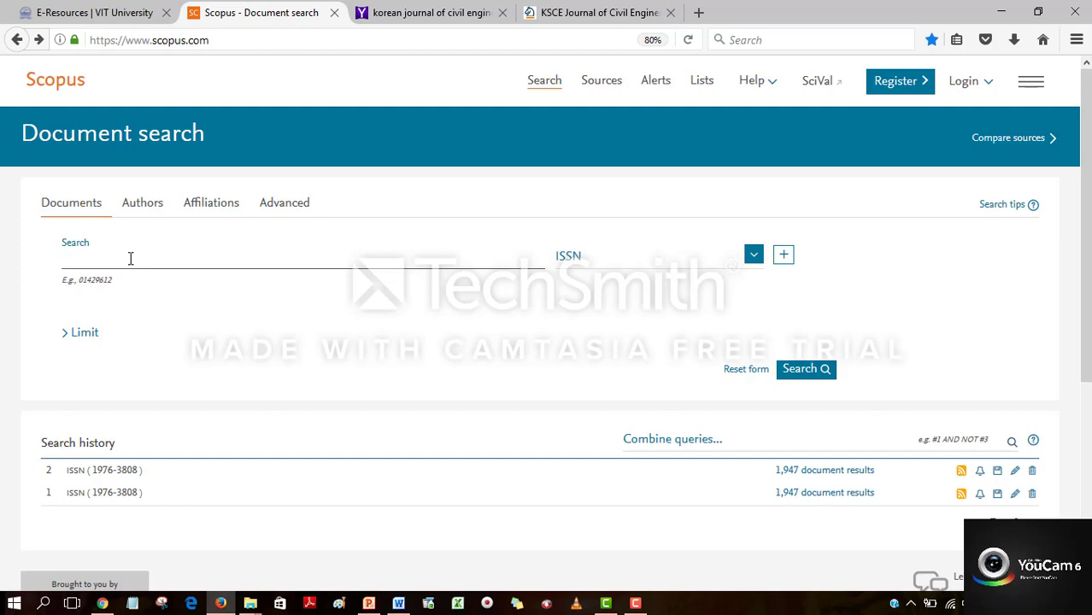
pyautogui.hotkey('ctrl', 'v')
# - Run the document search with ISSN as the search field, check the results, and return to the search form
pyautogui.click(756, 258)
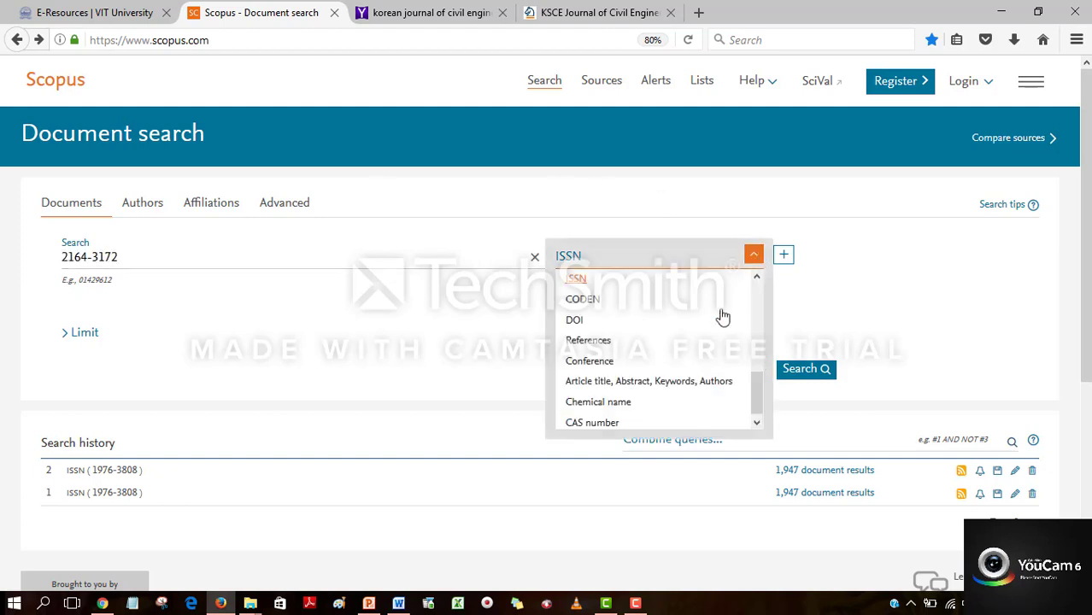
pyautogui.click(578, 276)
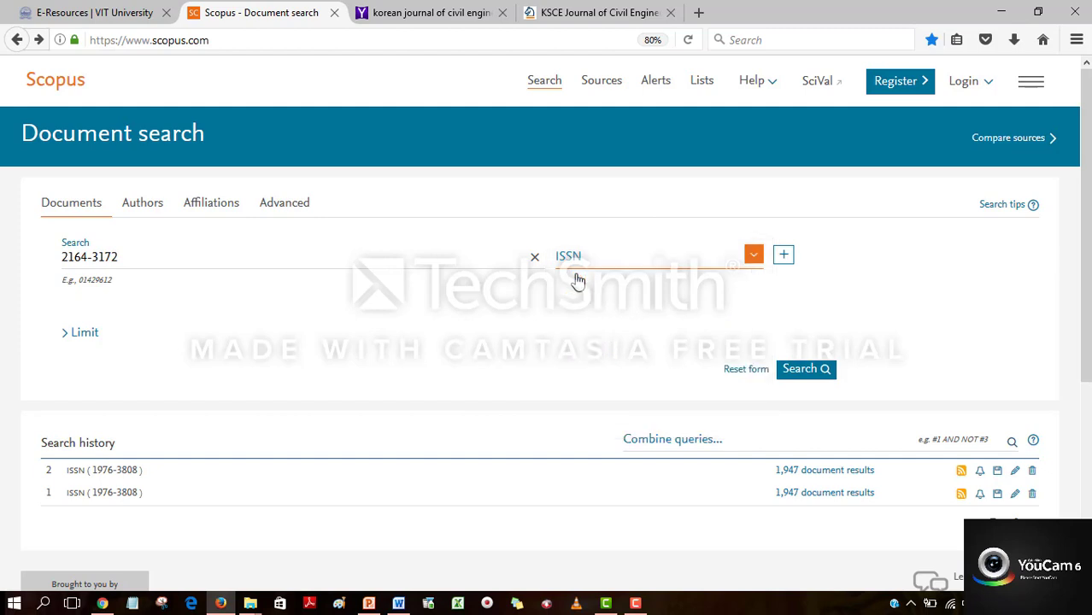
pyautogui.click(805, 373)
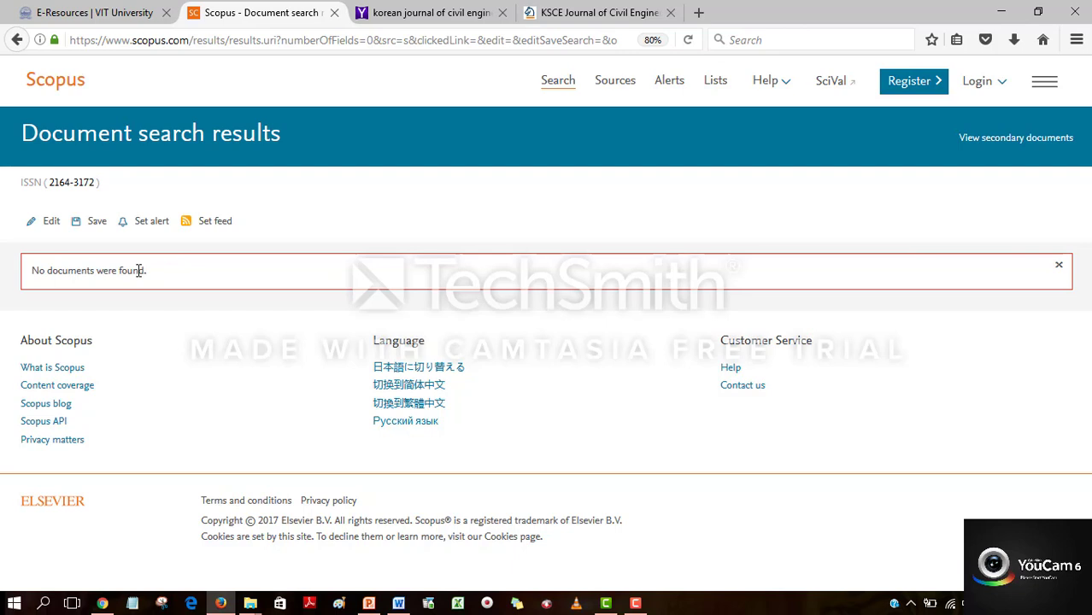
pyautogui.click(18, 39)
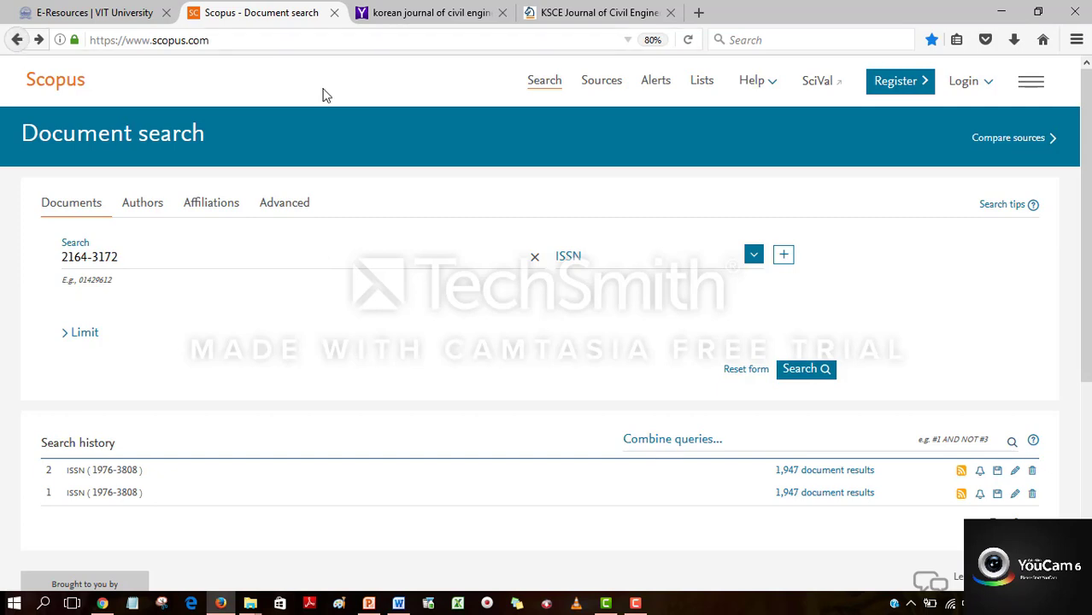
pyautogui.click(633, 605)
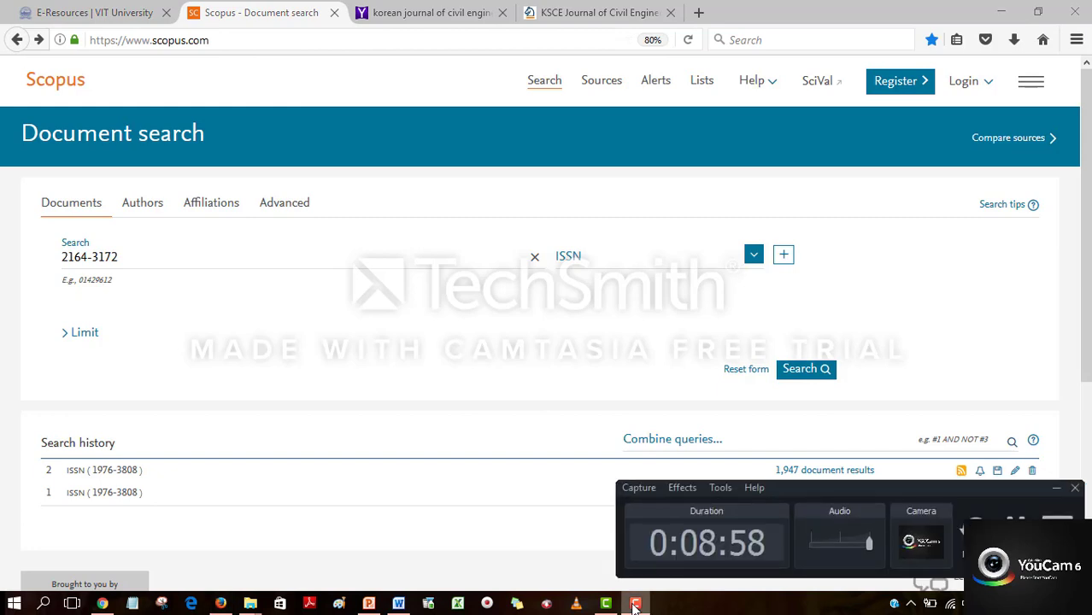